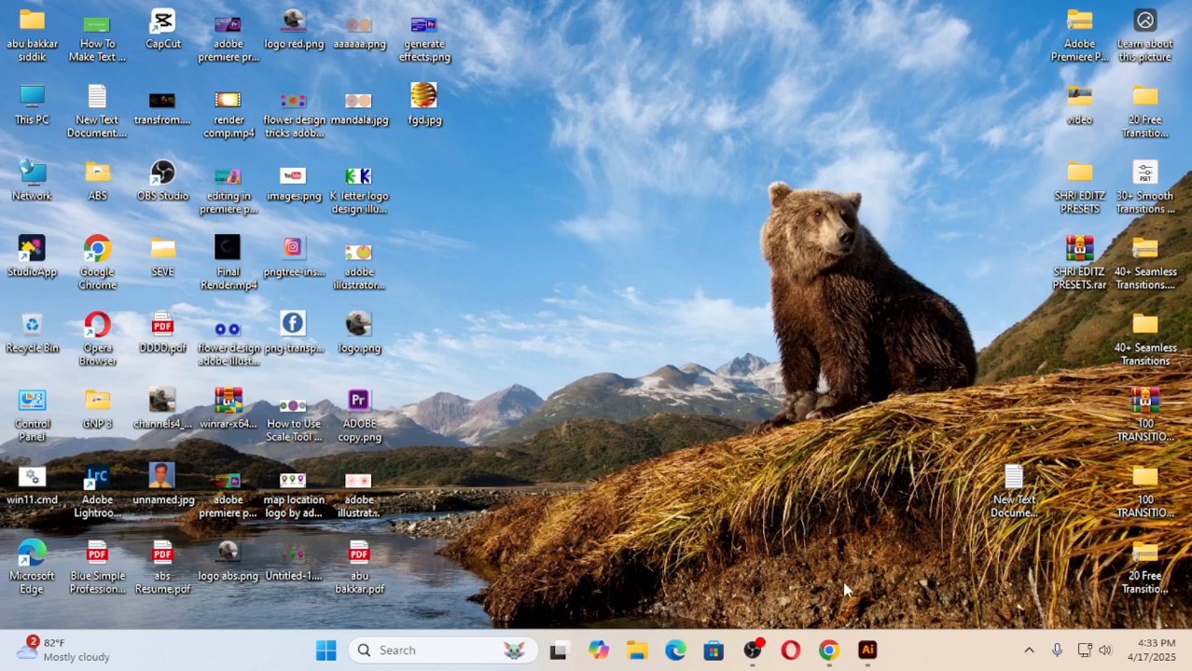
# Switch to Adobe Illustrator and examine the finished striped sphere and the available 3D and Materials effects.
pyautogui.click(867, 650)
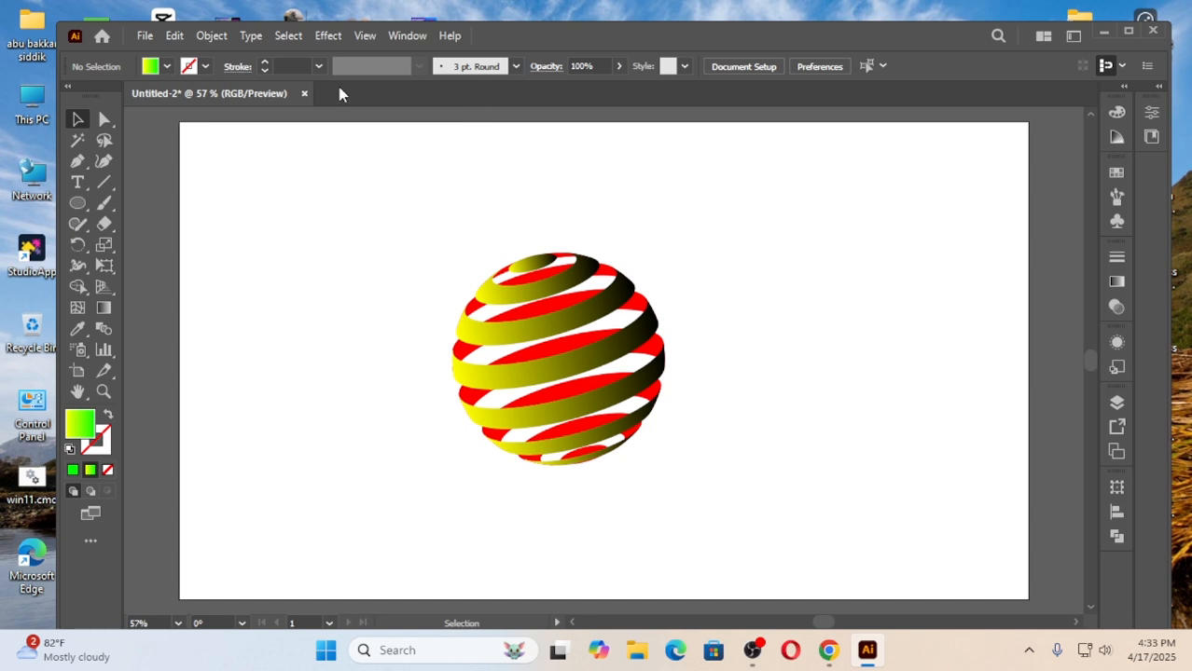
pyautogui.click(328, 35)
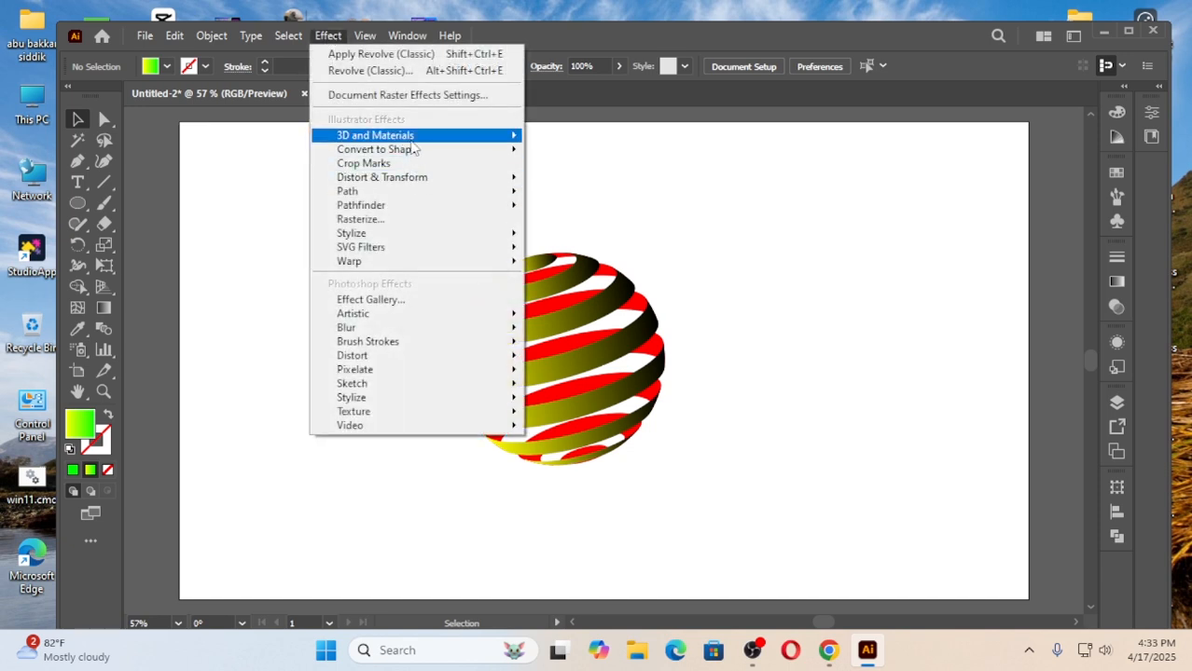
pyautogui.moveTo(414, 136)
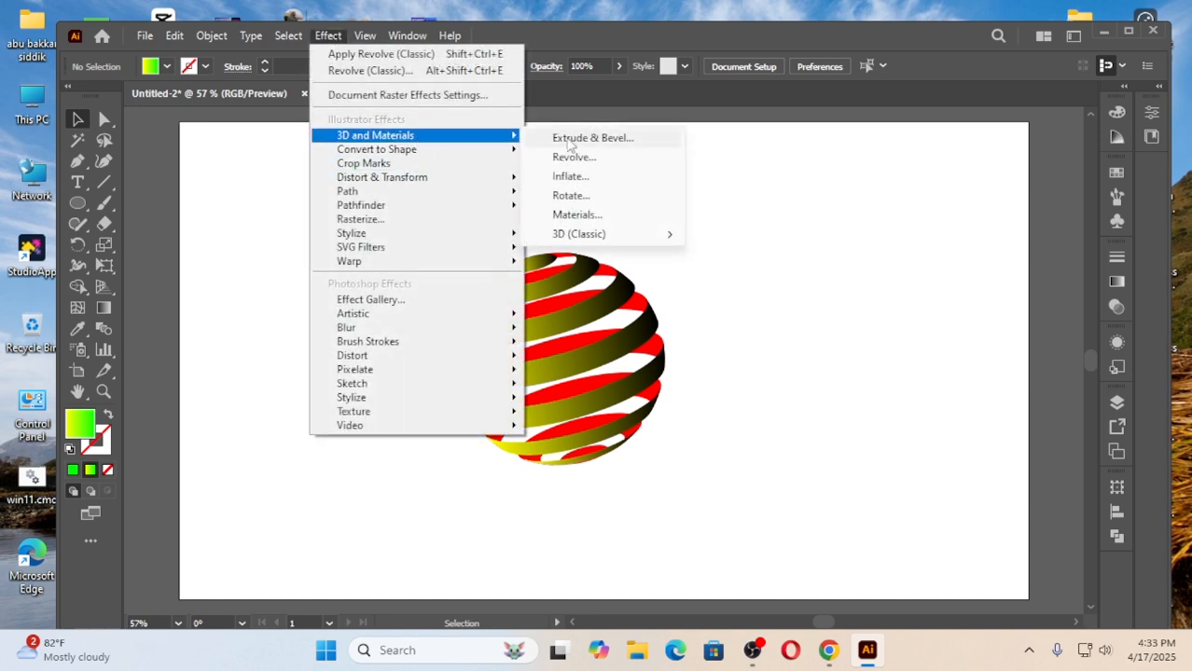
pyautogui.click(772, 272)
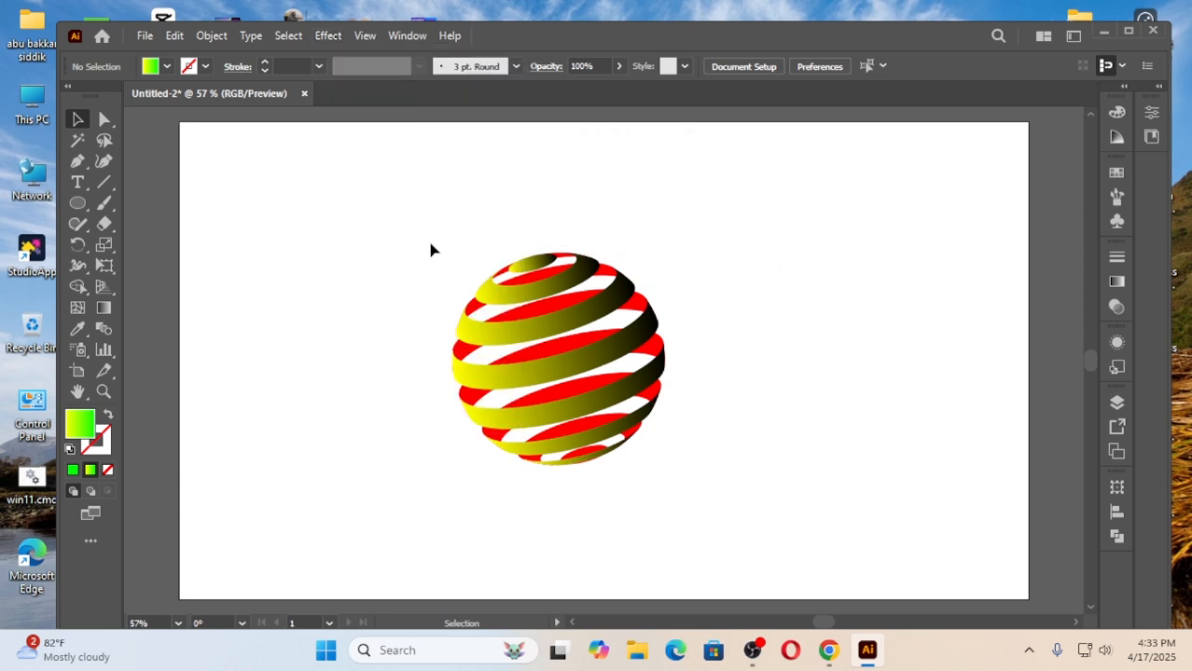
pyautogui.moveTo(431, 250); pyautogui.dragTo(692, 505)
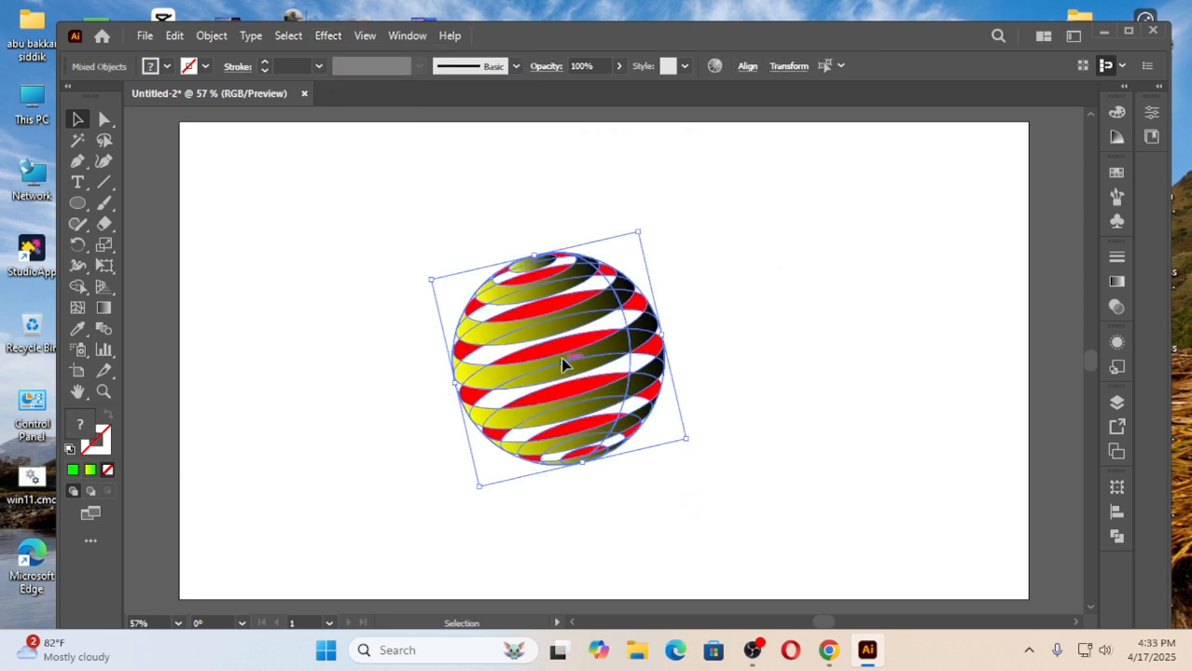
pyautogui.moveTo(560, 364)
pyautogui.mouseDown()
pyautogui.moveTo(550, 296)
pyautogui.moveTo(564, 354)
pyautogui.mouseUp()
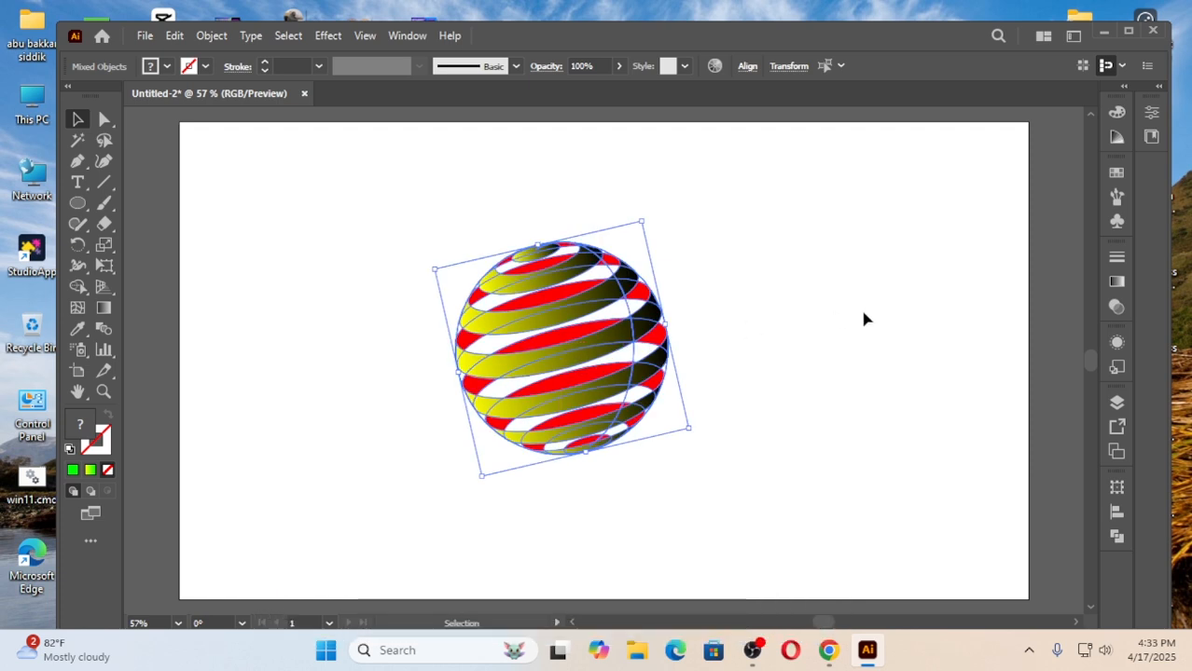
pyautogui.click(372, 262)
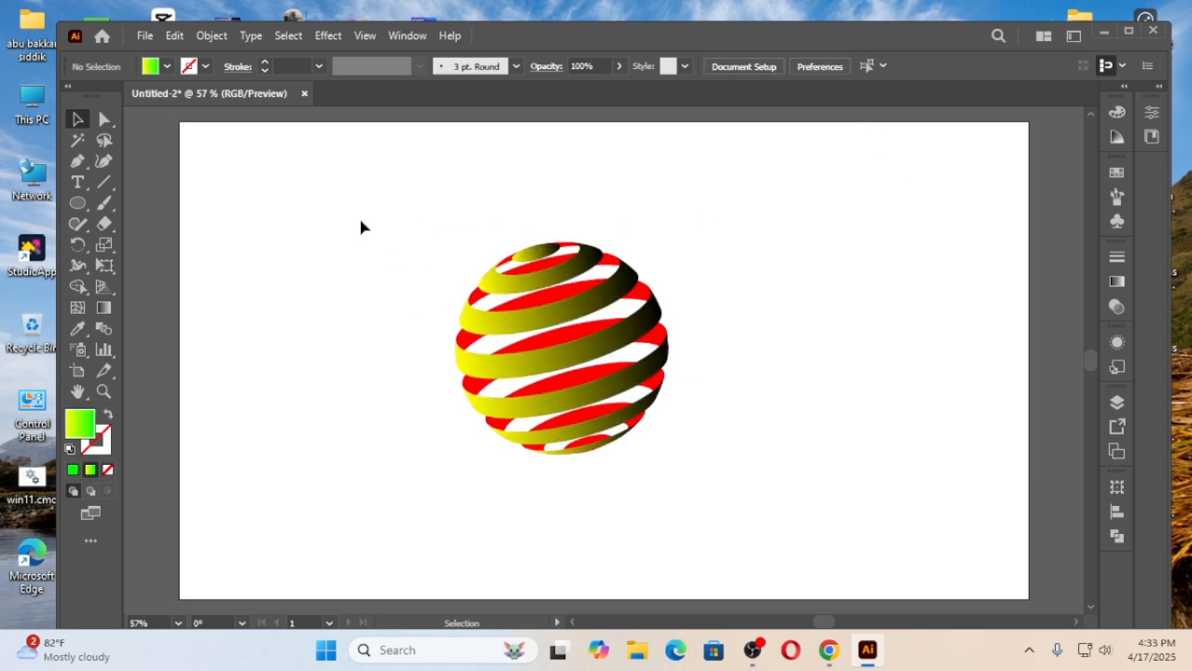
pyautogui.moveTo(361, 222); pyautogui.dragTo(729, 521)
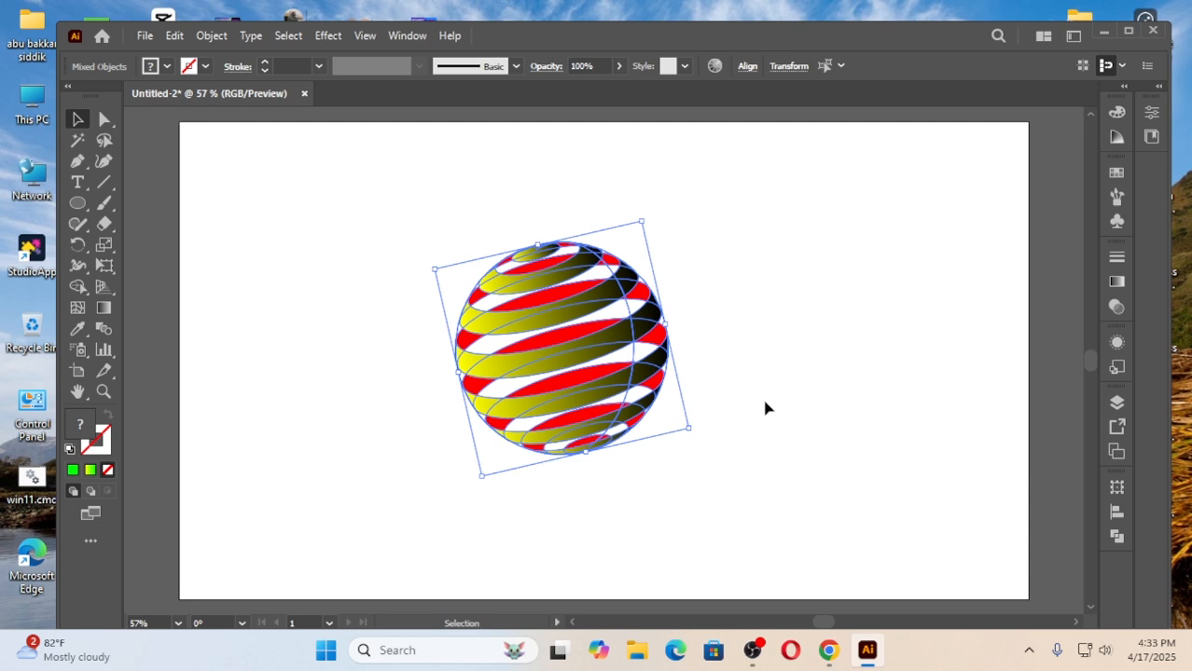
pyautogui.click(778, 332)
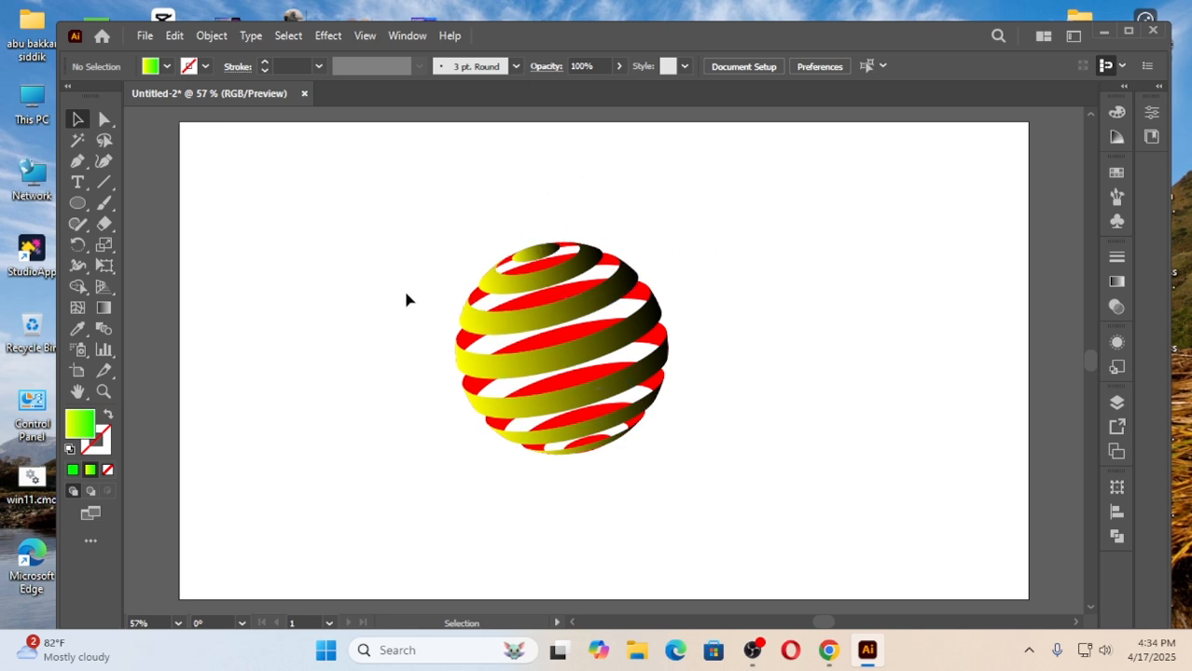
# Close the sphere document and create a new 1280 x 720 px RGB document with one artboard.
pyautogui.click(303, 94)
pyautogui.click(695, 358)
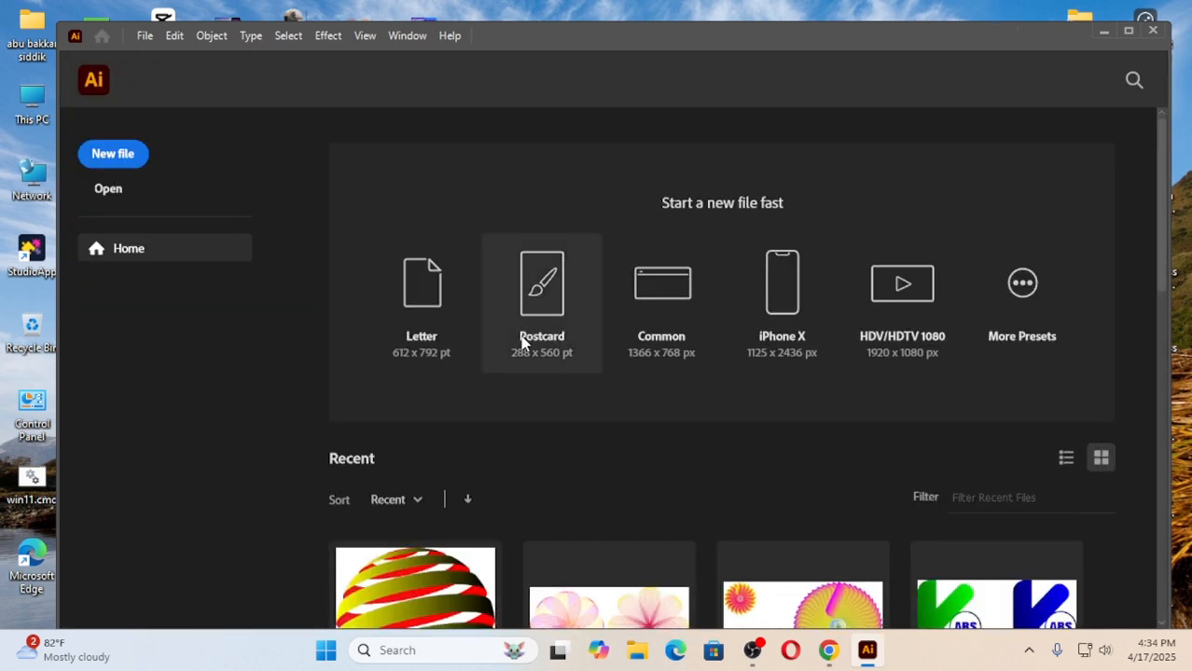
pyautogui.click(114, 157)
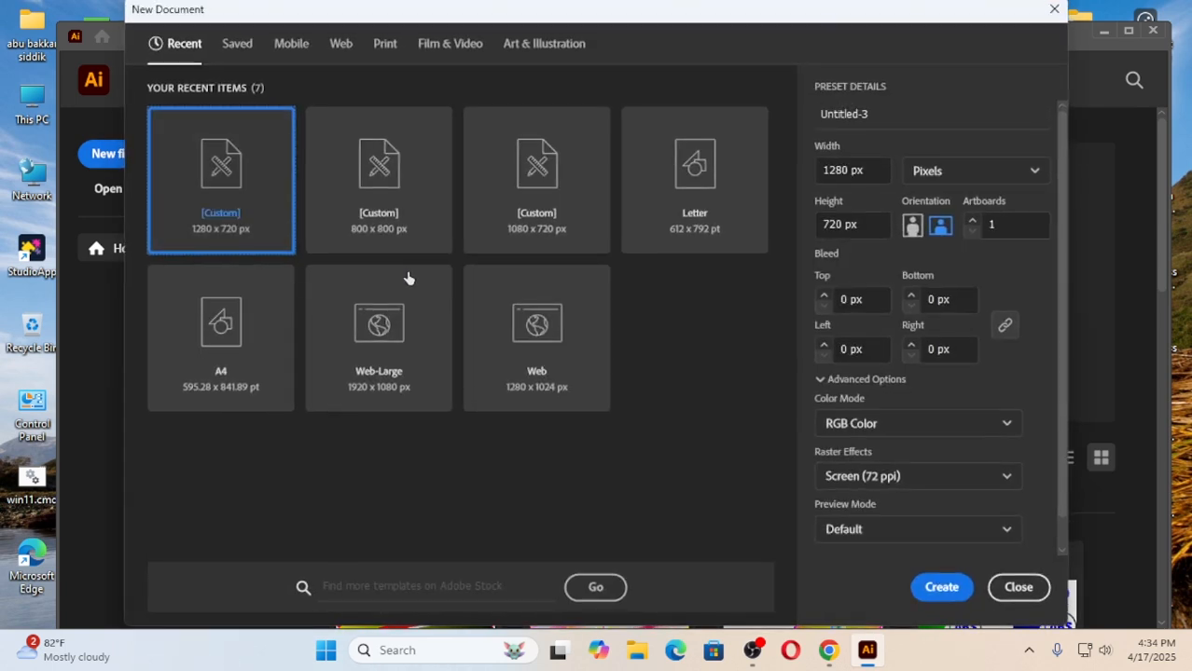
pyautogui.click(938, 592)
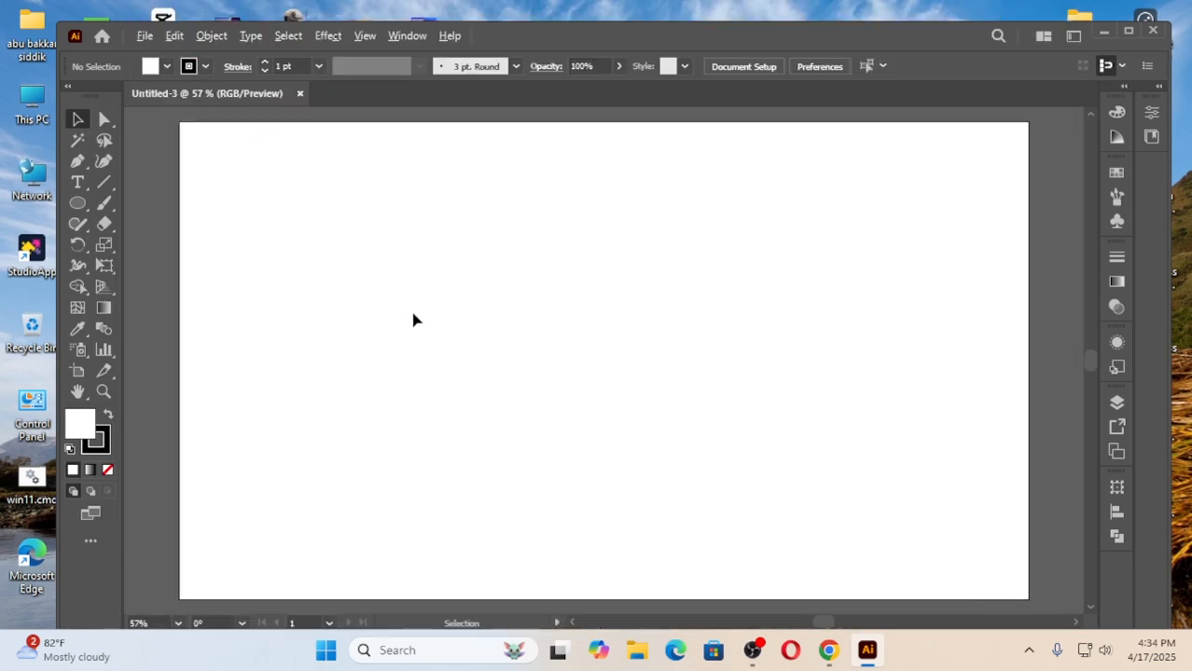
# Draw a long, thin horizontal rectangle across the upper middle of the artboard.
pyautogui.scroll(-1, 414, 315)
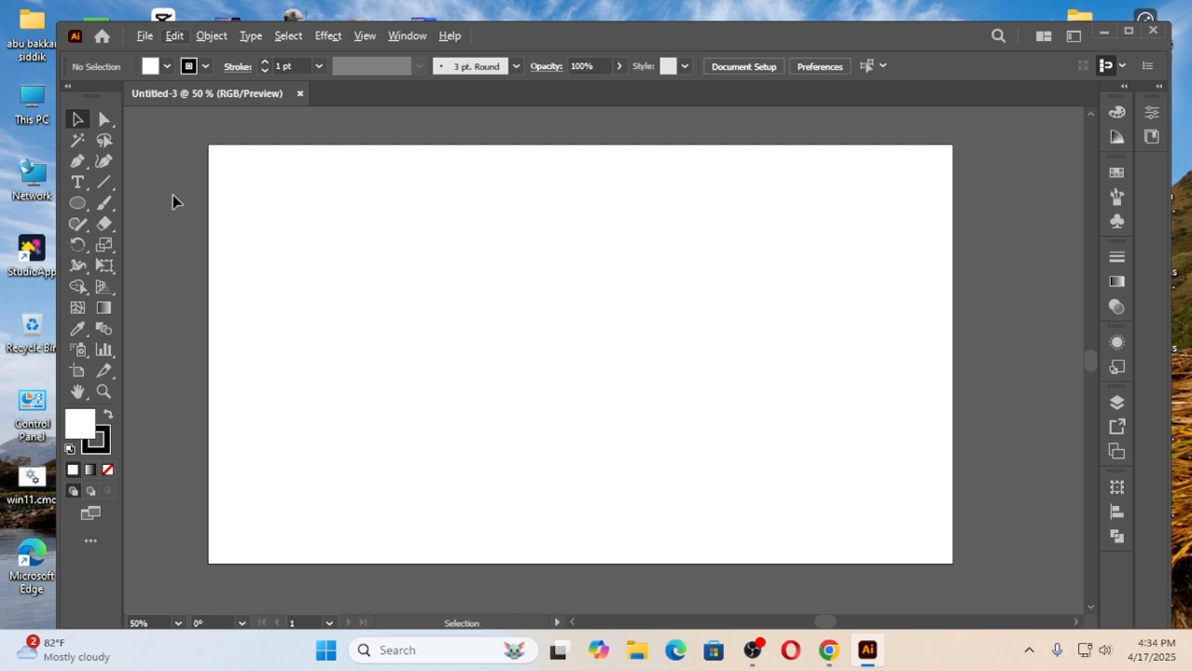
pyautogui.click(82, 202)
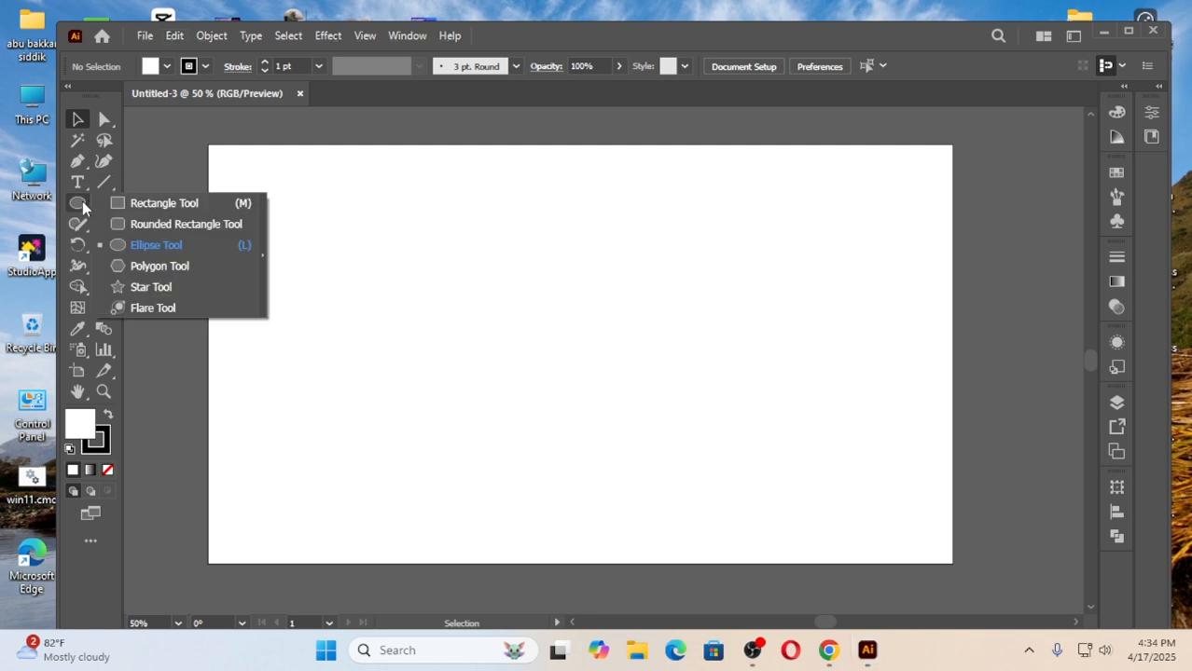
pyautogui.click(166, 204)
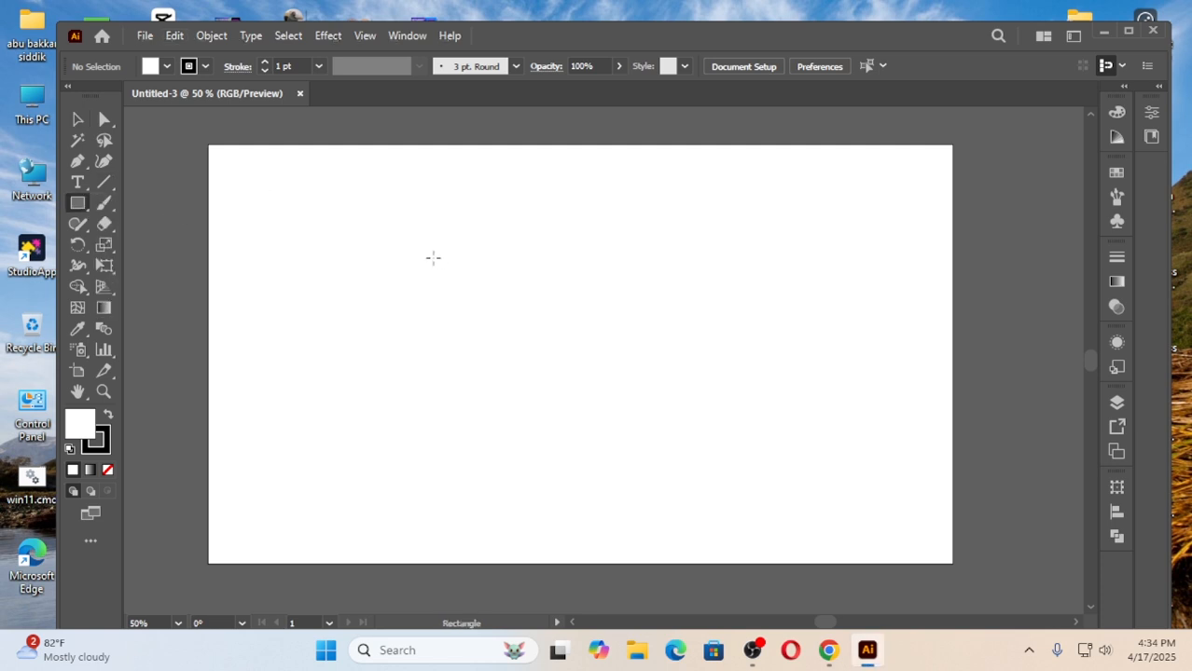
pyautogui.moveTo(424, 243); pyautogui.dragTo(808, 262)
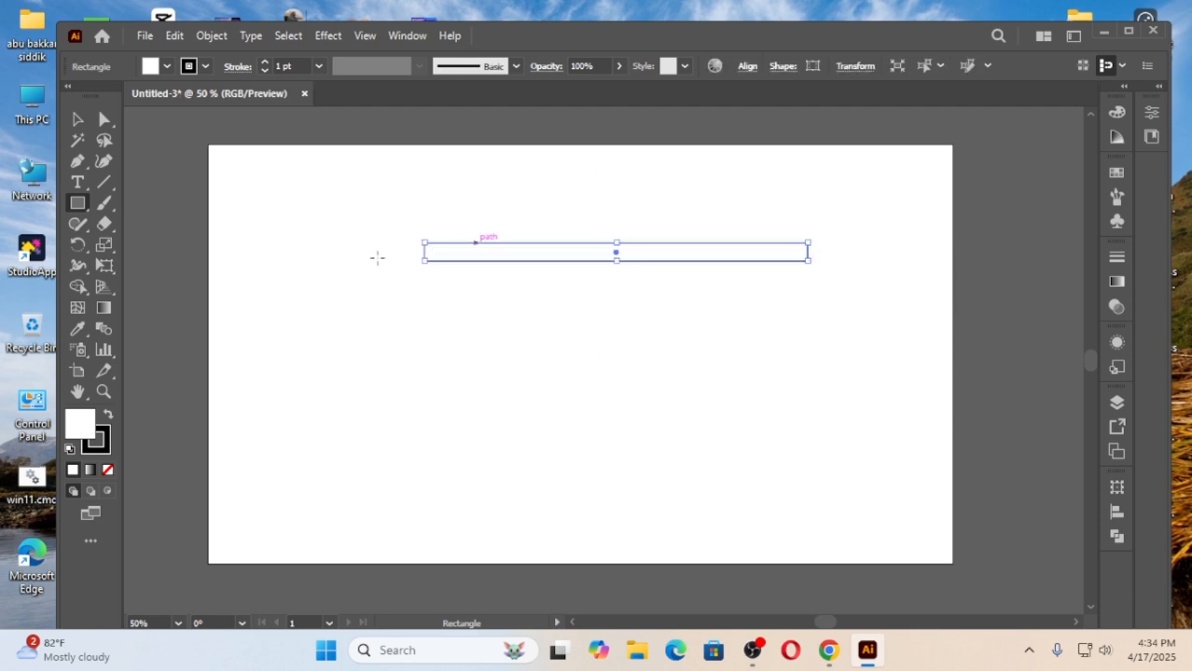
# Fill the thin rectangle with red (FF0000) and remove its stroke.
pyautogui.click(167, 67)
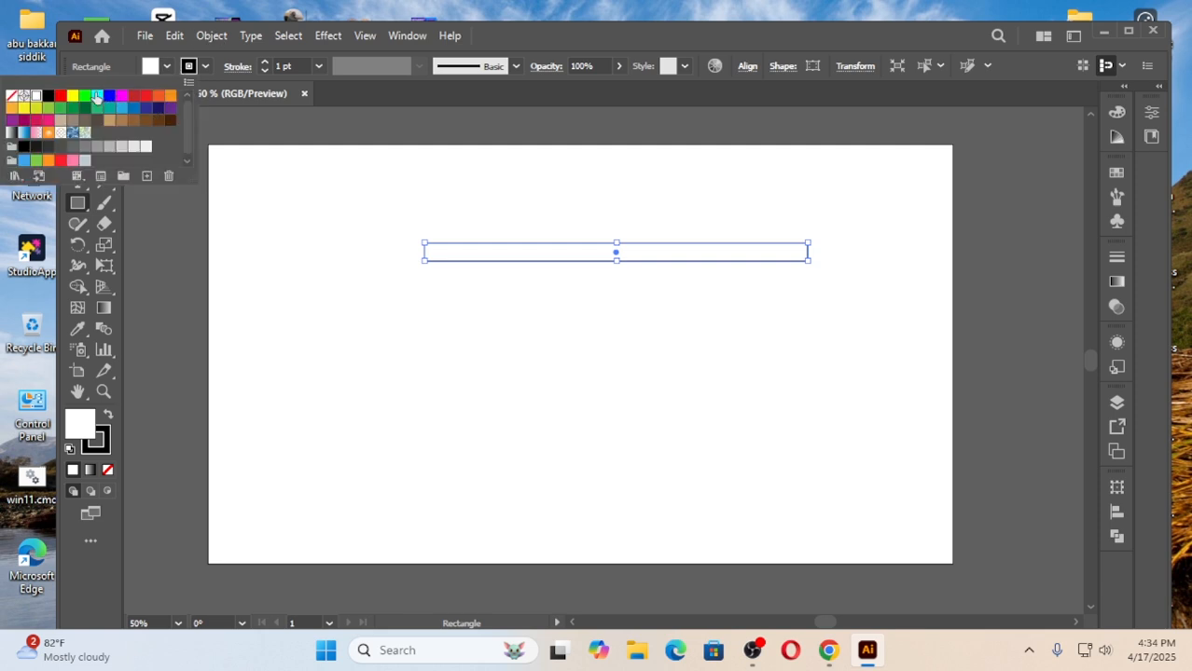
pyautogui.click(60, 96)
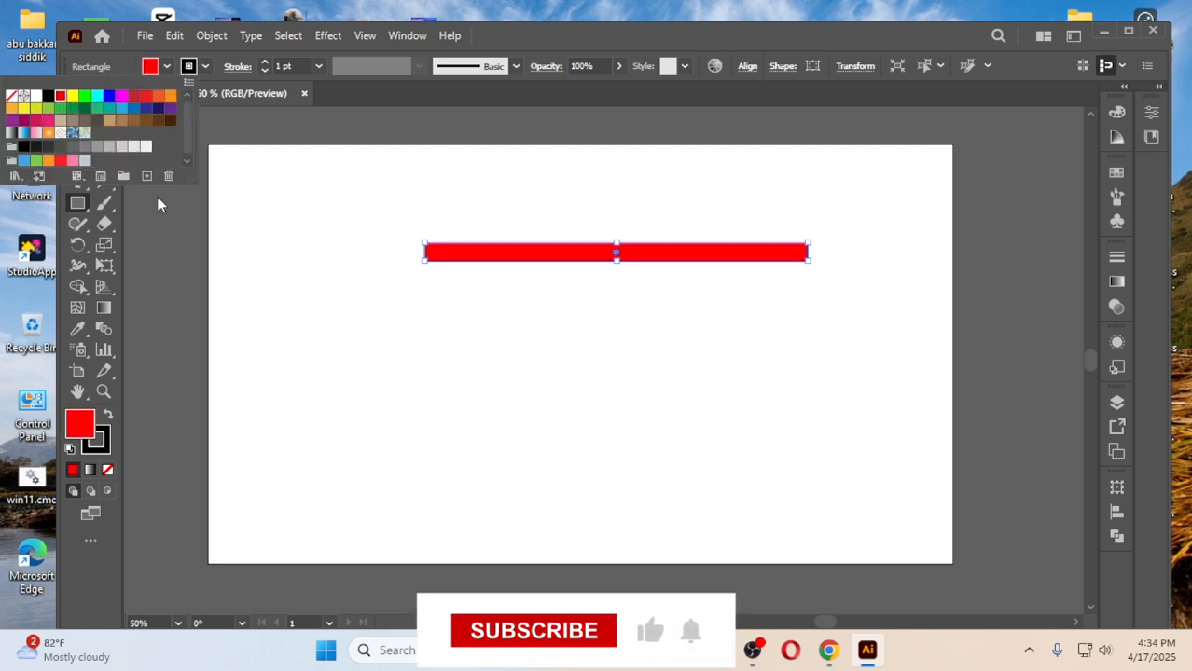
pyautogui.click(111, 427)
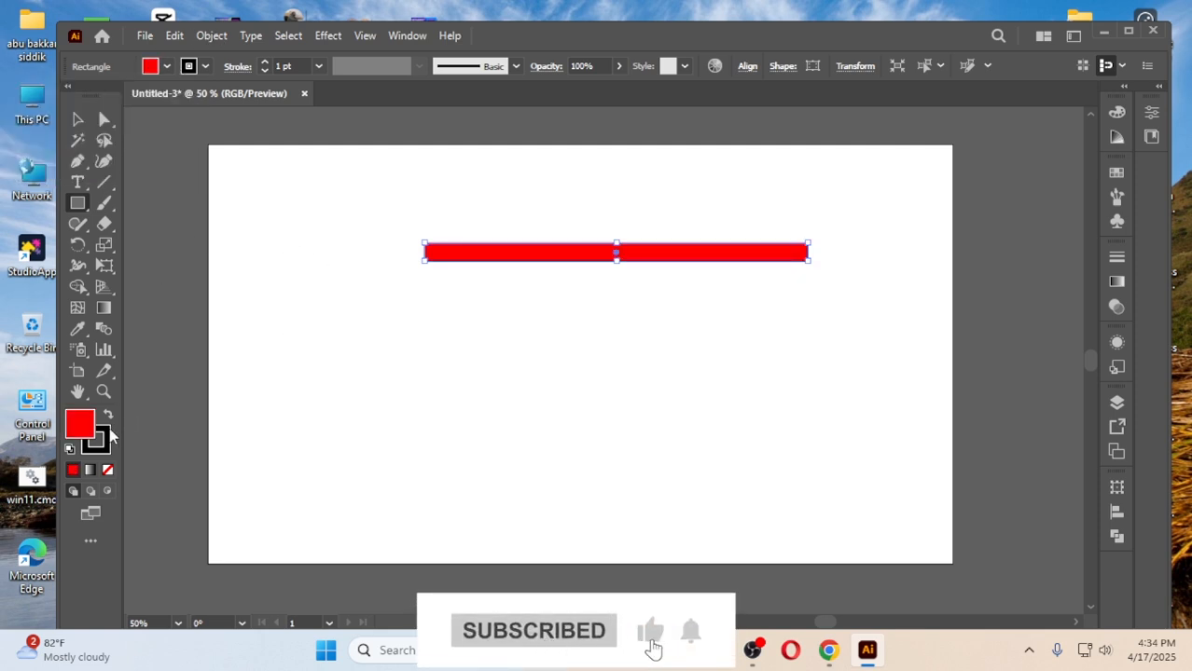
pyautogui.click(104, 451)
pyautogui.click(110, 470)
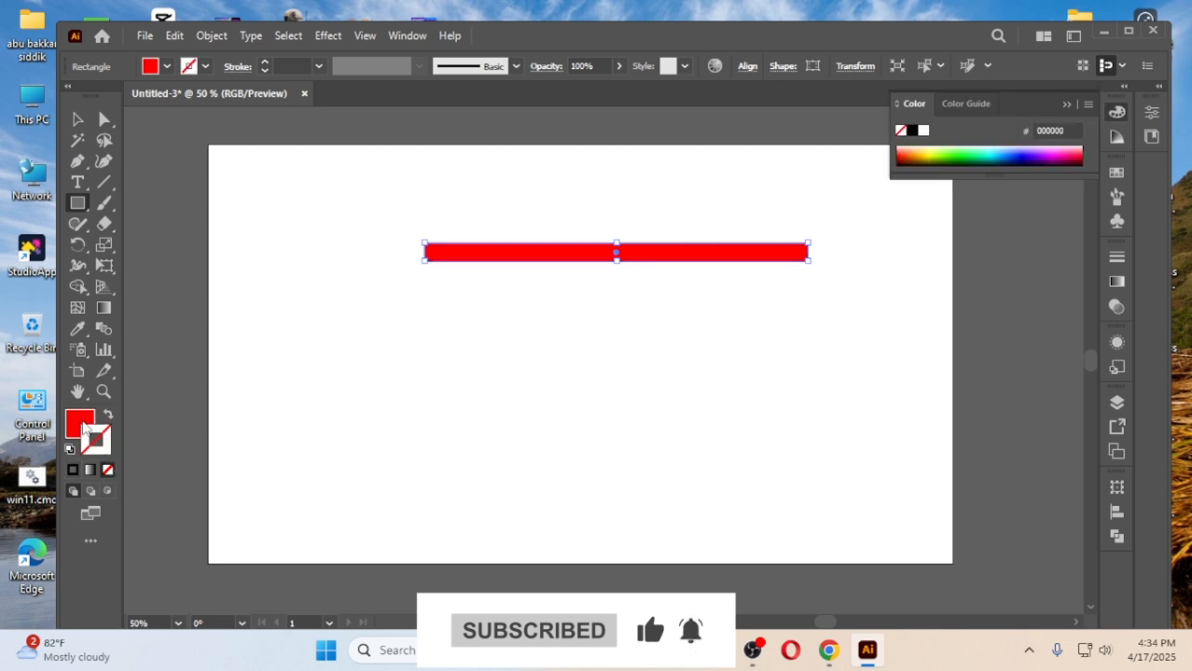
pyautogui.click(84, 426)
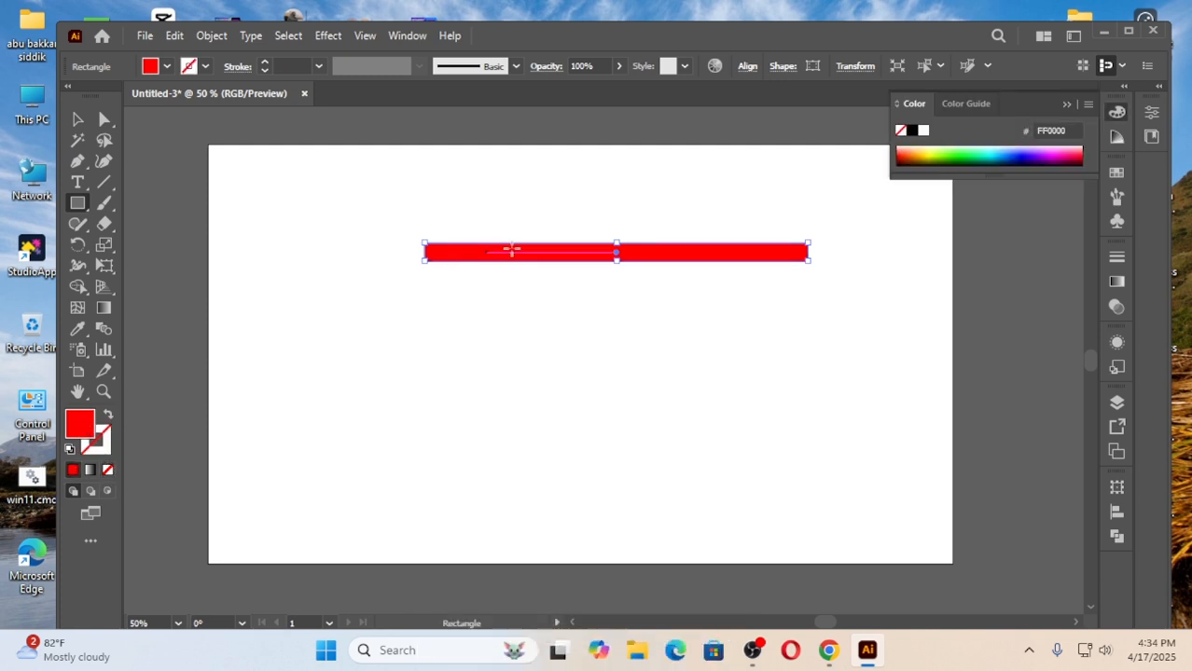
# Duplicate the red bar directly below itself and repeat the copy until there are eight evenly spaced bars.
pyautogui.click(77, 119)
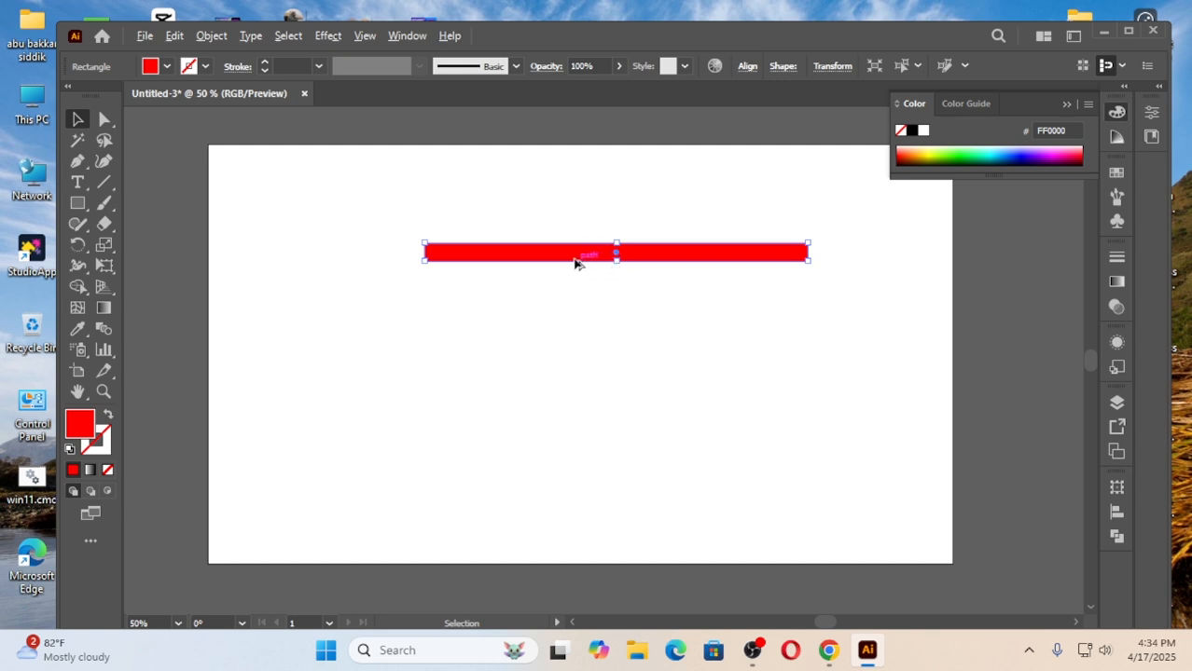
pyautogui.moveTo(597, 260); pyautogui.dragTo(599, 293)
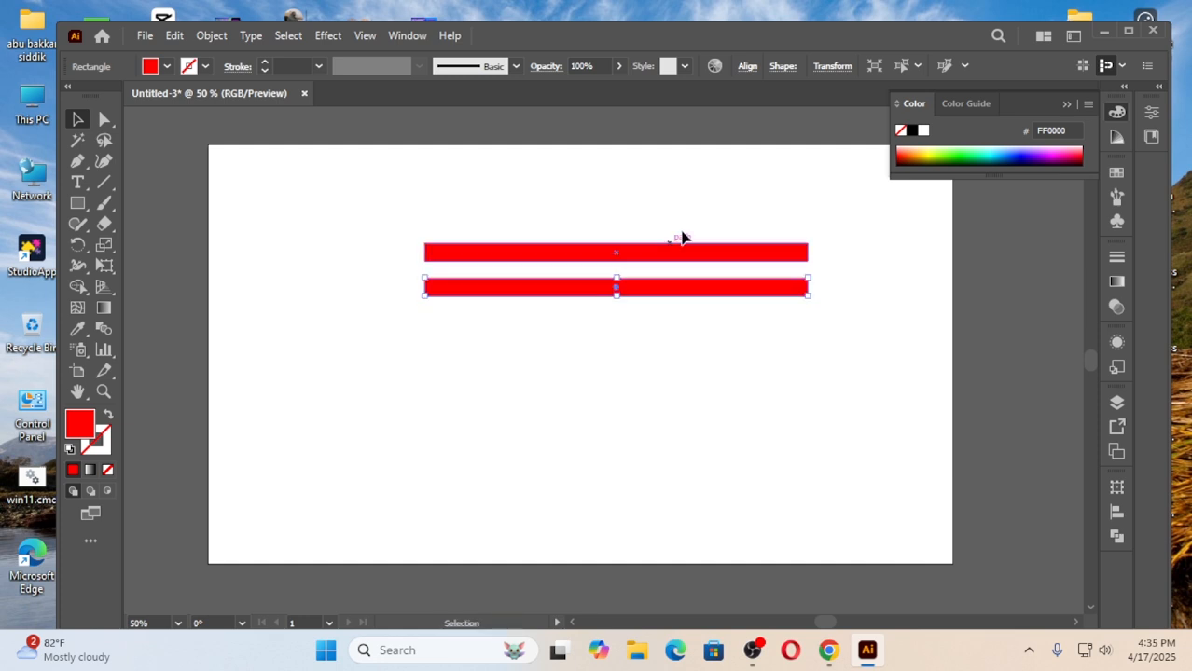
pyautogui.press('a')
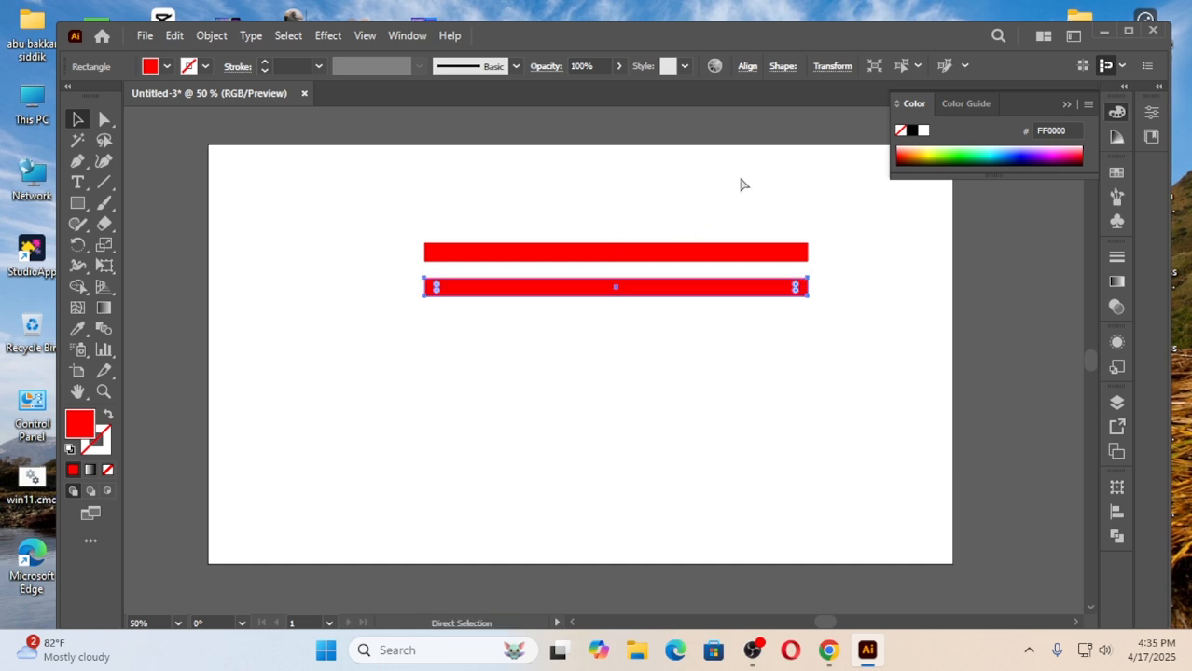
pyautogui.hotkey('ctrl', 'd')
pyautogui.hotkey('ctrl', 'd')
pyautogui.hotkey('ctrl', 'd')
pyautogui.hotkey('ctrl', 'd')
pyautogui.hotkey('ctrl', 'd')
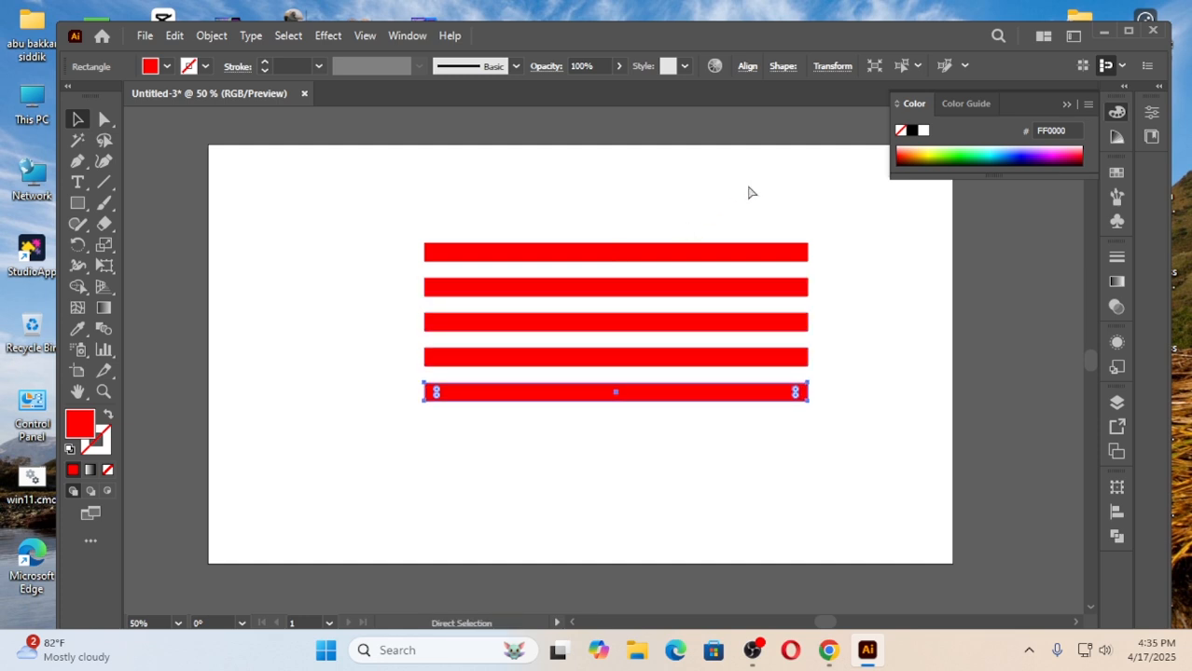
pyautogui.hotkey('ctrl', 'd')
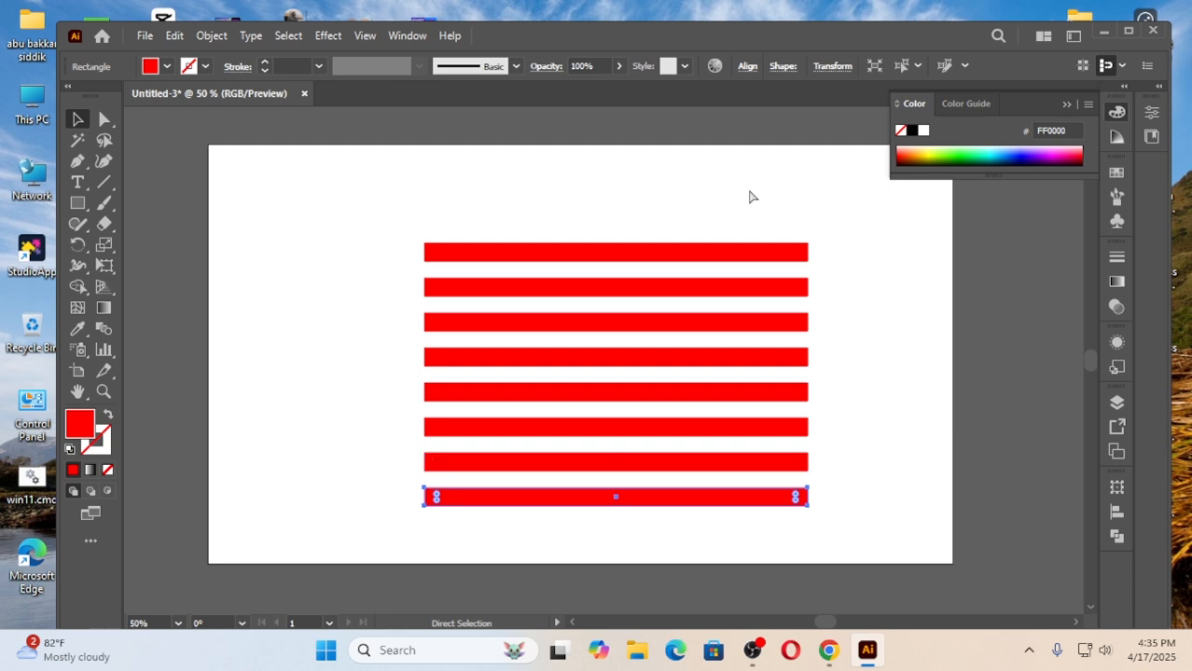
# Select all eight red bars, move them up and slightly left toward the artboard's middle, and group them.
pyautogui.press('v')
pyautogui.click(399, 229)
pyautogui.moveTo(388, 219); pyautogui.dragTo(509, 498)
pyautogui.moveTo(612, 367); pyautogui.dragTo(596, 338)
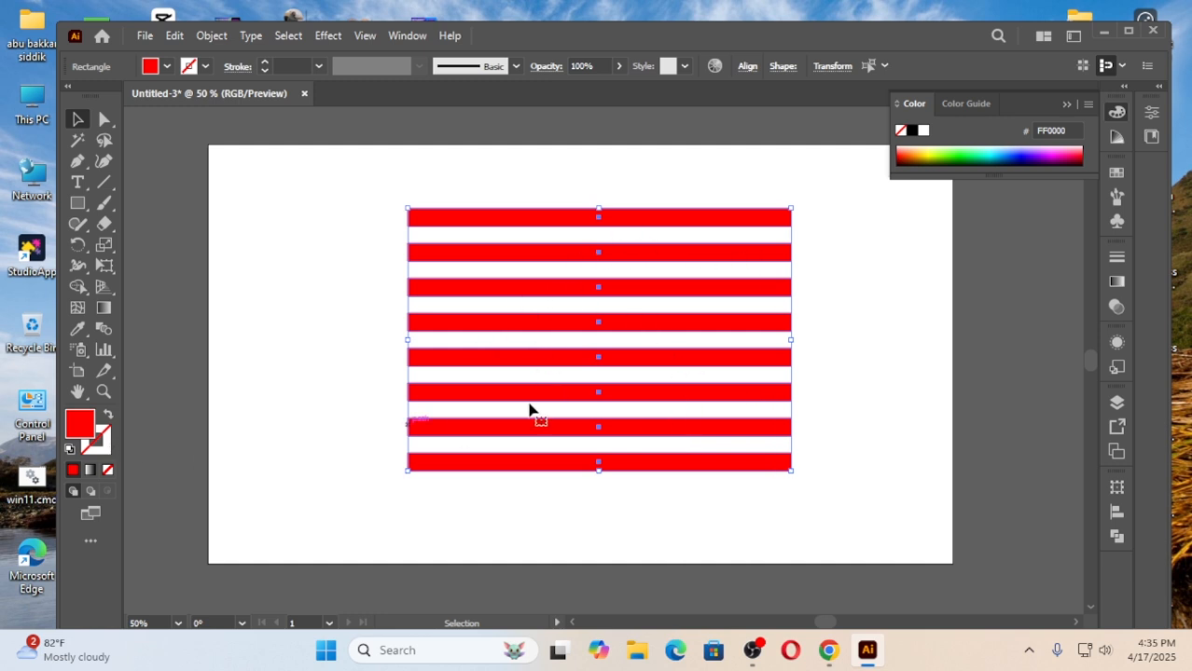
pyautogui.rightClick(555, 297)
pyautogui.click(608, 378)
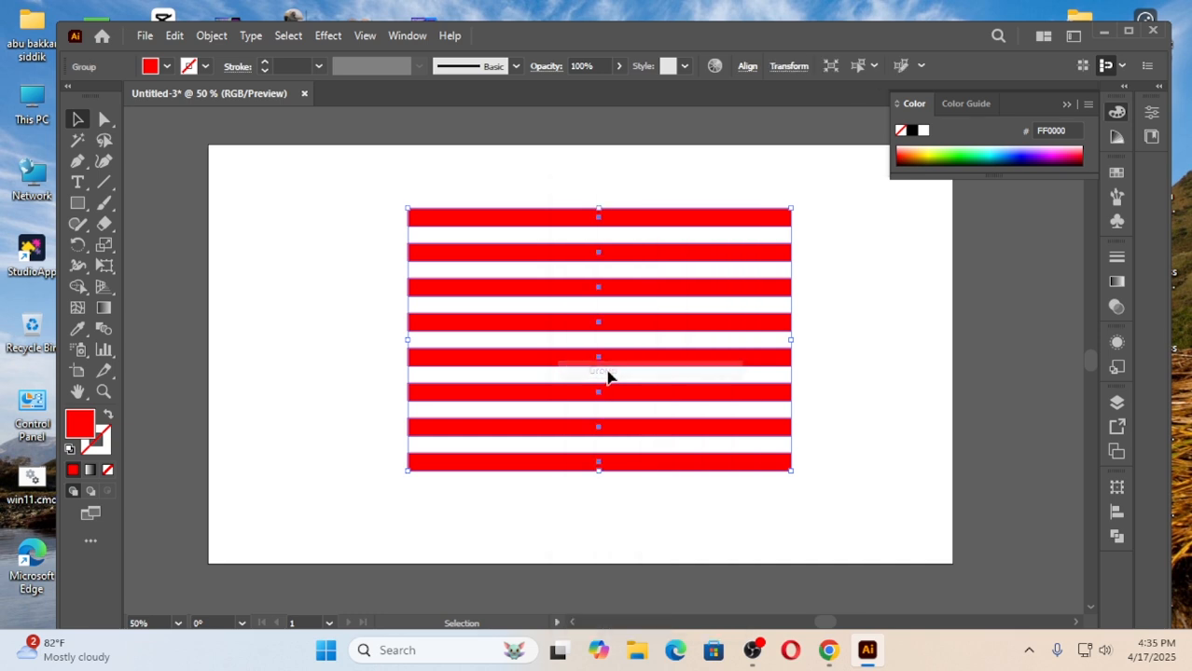
pyautogui.rightClick(549, 255)
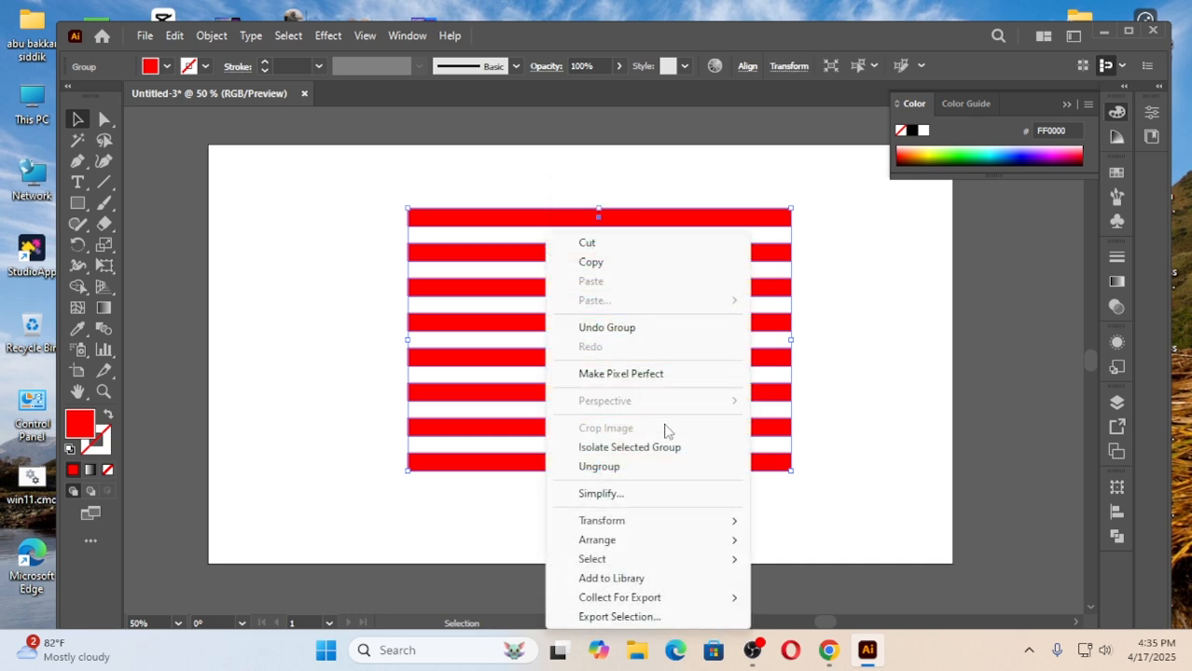
pyautogui.click(330, 303)
pyautogui.click(331, 303)
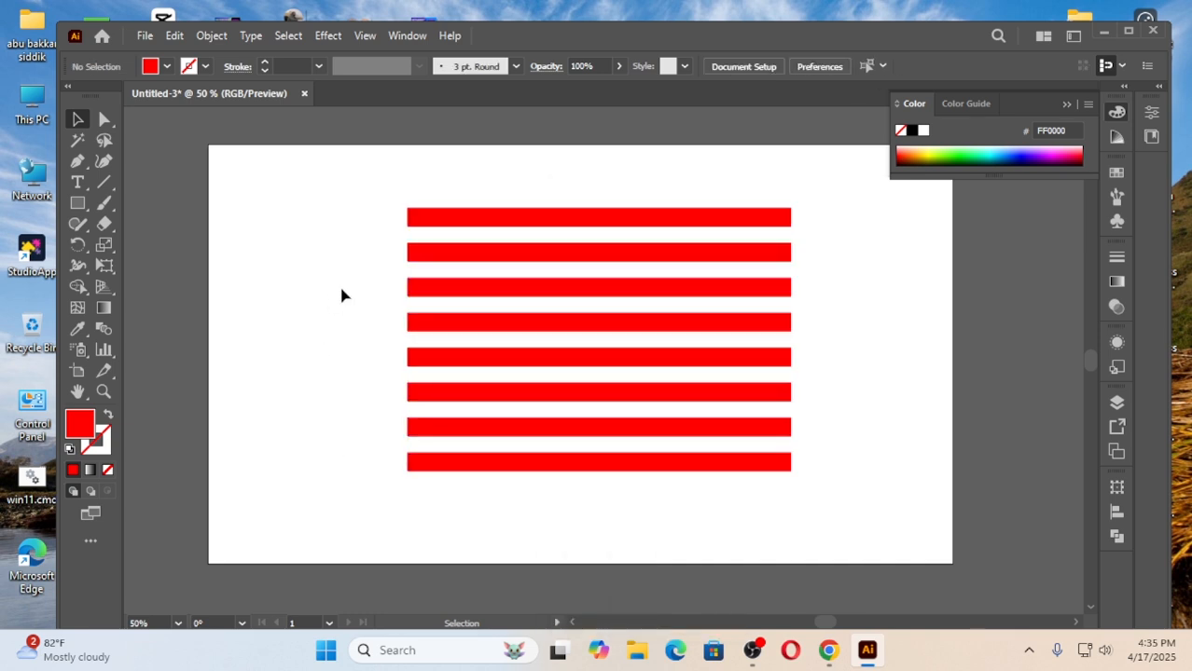
# Select the grouped red bars and display the document's symbols.
pyautogui.click(580, 463)
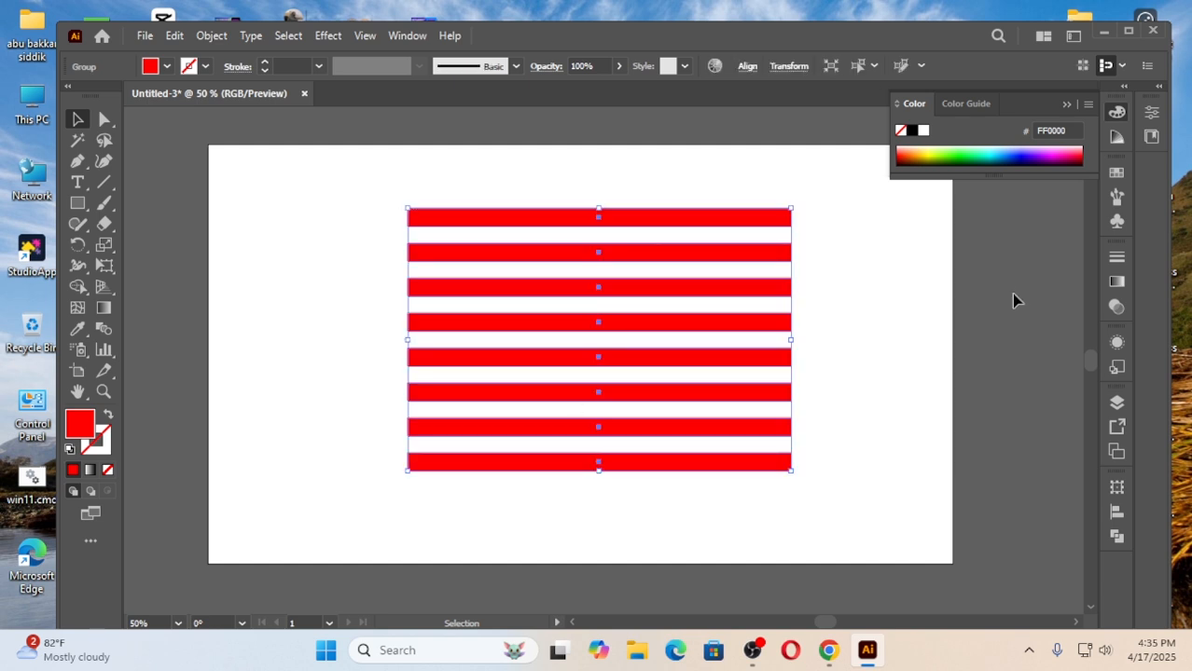
pyautogui.click(893, 307)
pyautogui.click(625, 295)
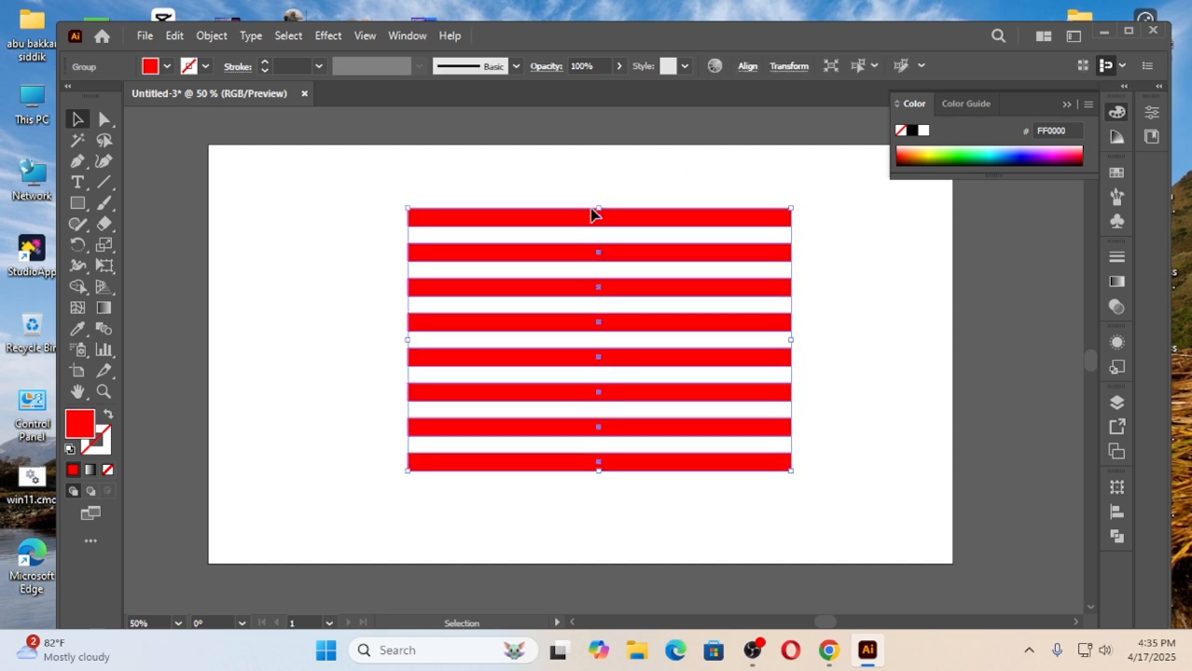
pyautogui.click(404, 37)
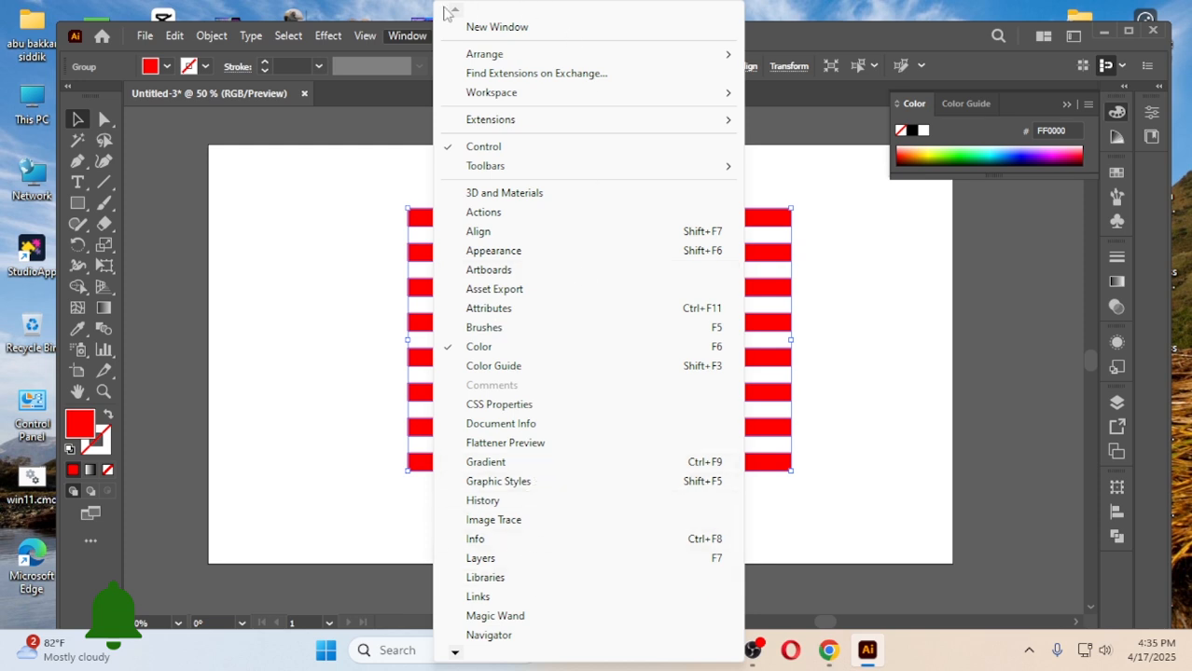
pyautogui.click(413, 39)
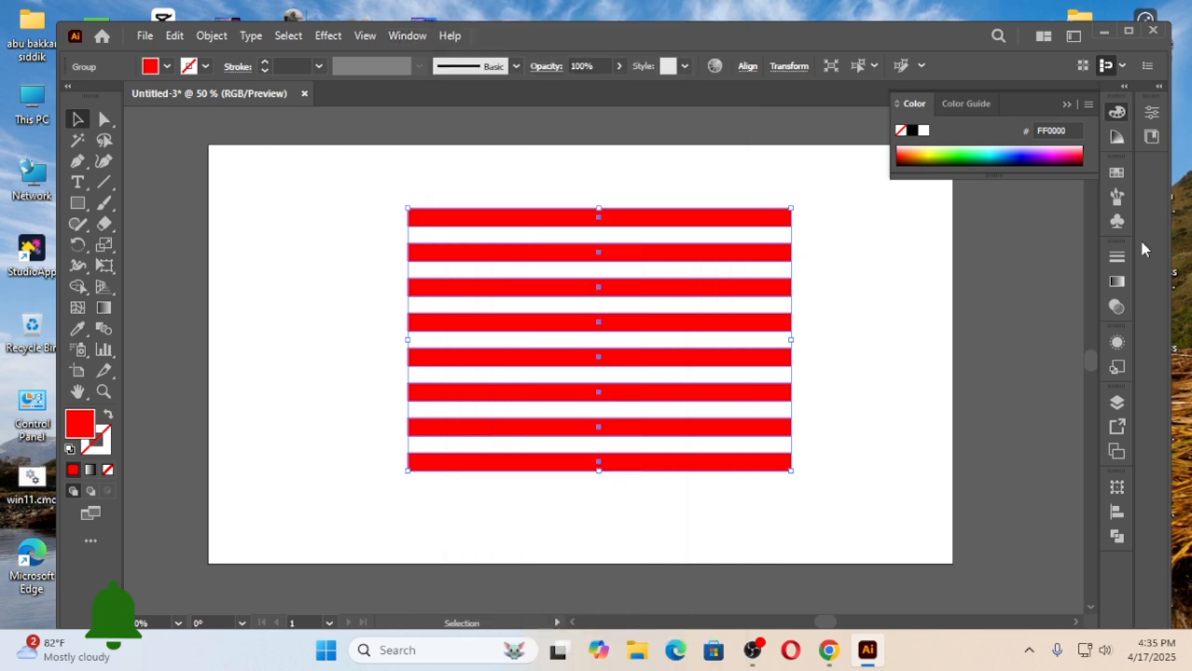
pyautogui.click(1117, 222)
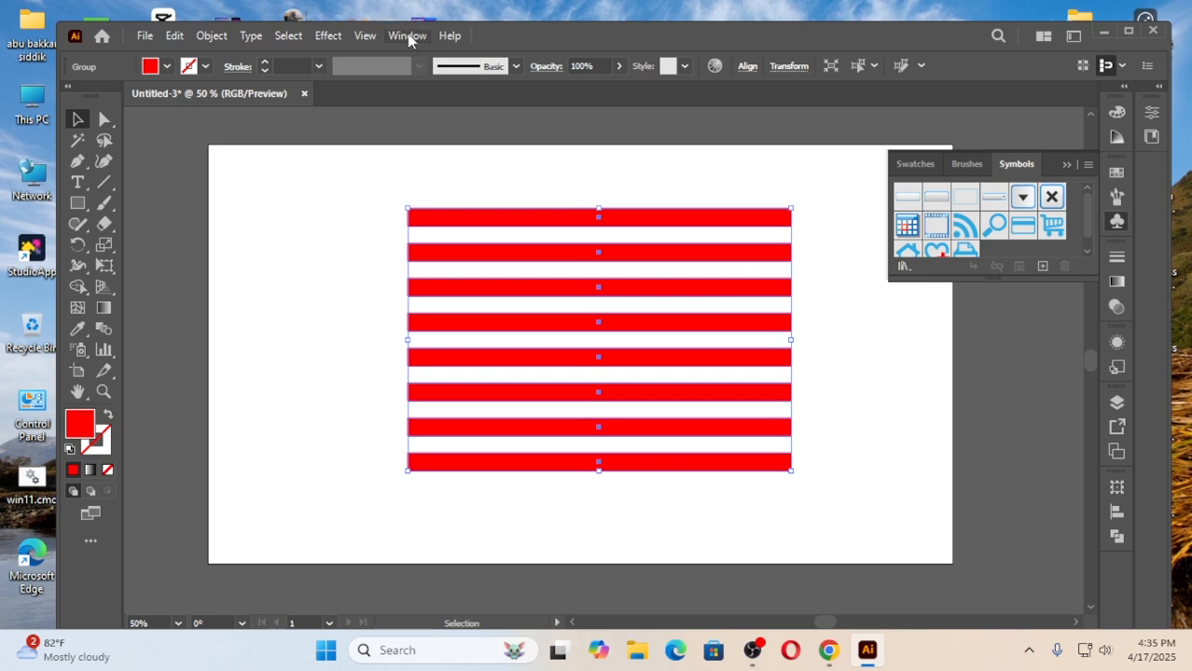
# Make the grouped red bars a dynamic movie-clip symbol named Symbol aa.
pyautogui.click(408, 35)
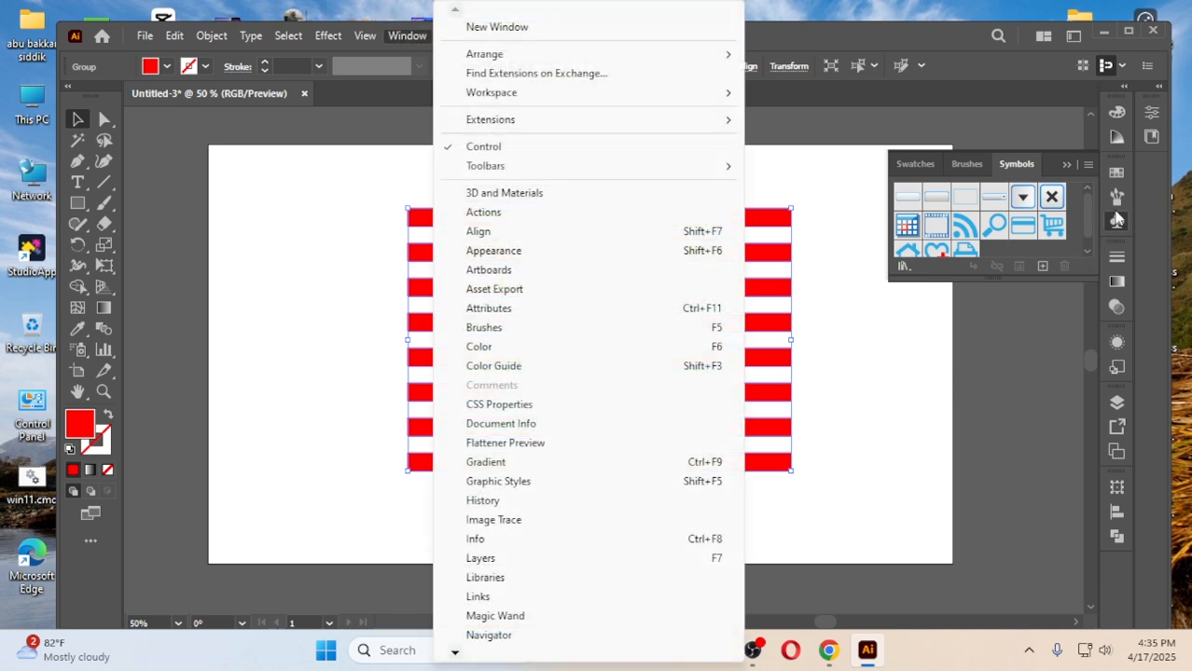
pyautogui.click(1117, 222)
pyautogui.click(1118, 224)
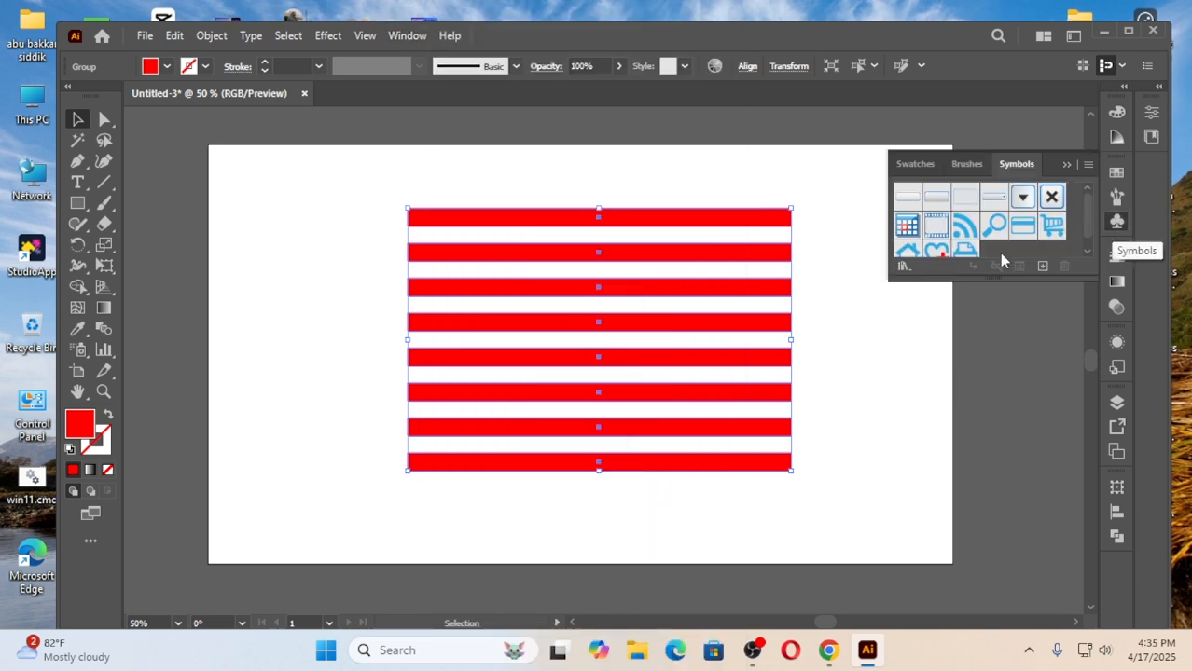
pyautogui.scroll(-1, 1005, 248)
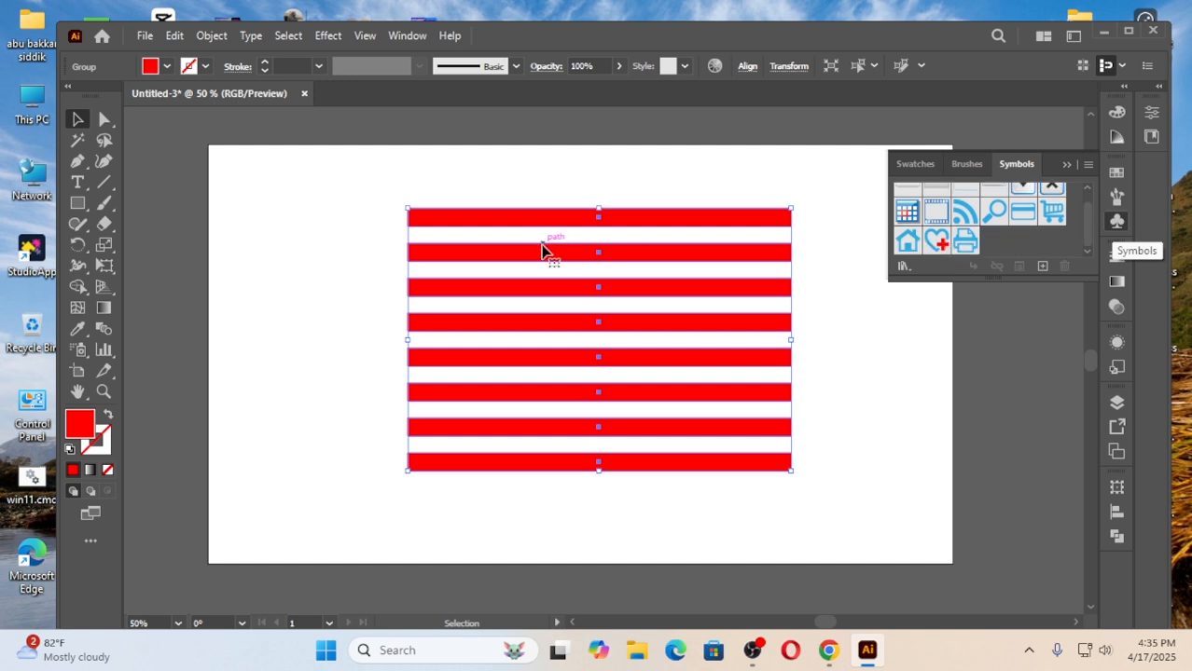
pyautogui.moveTo(659, 252); pyautogui.dragTo(998, 235)
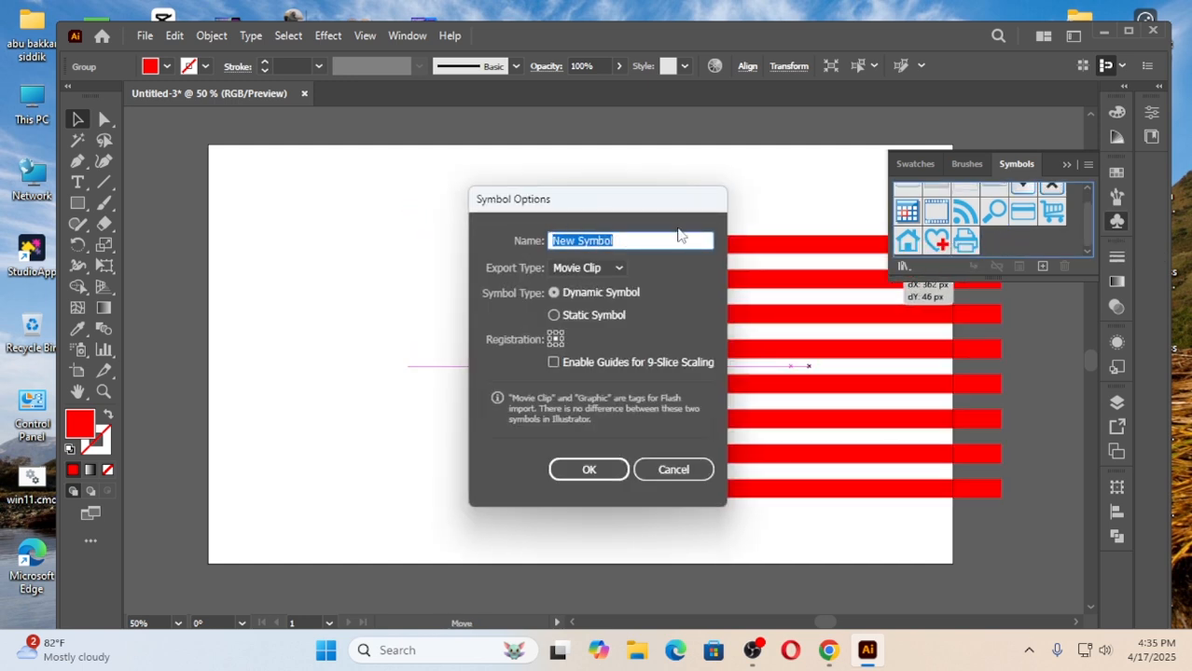
pyautogui.click(579, 241)
pyautogui.press('BackSpace')
pyautogui.press('BackSpace')
pyautogui.press('BackSpace')
pyautogui.press('BackSpace')
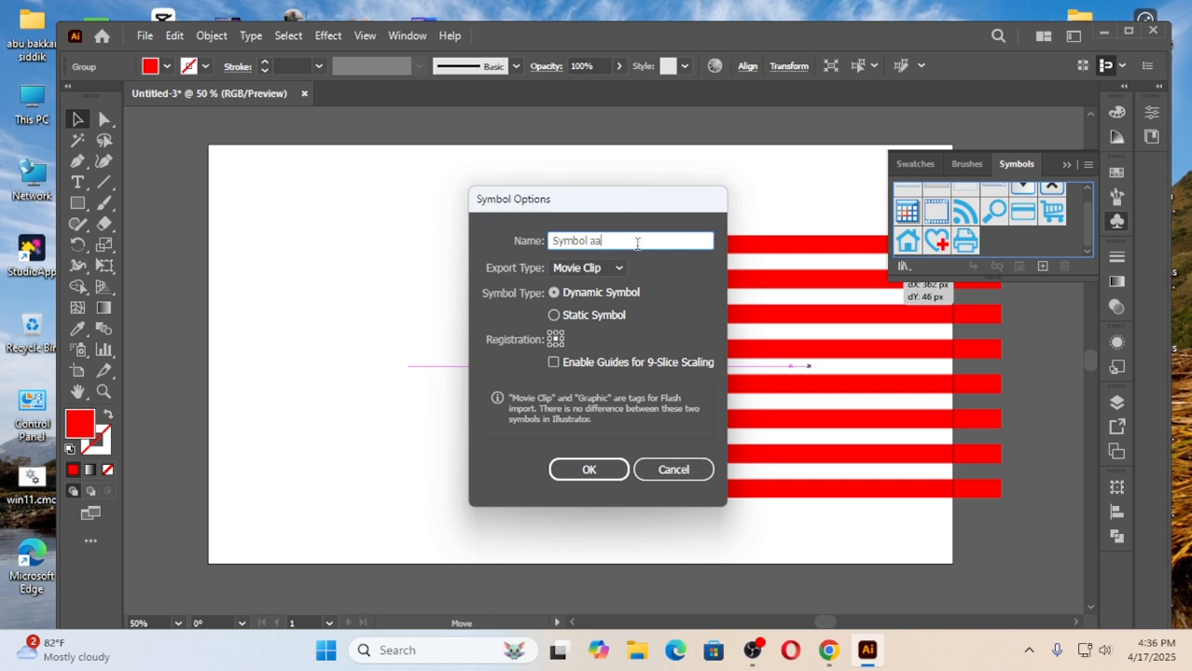
pyautogui.click(589, 470)
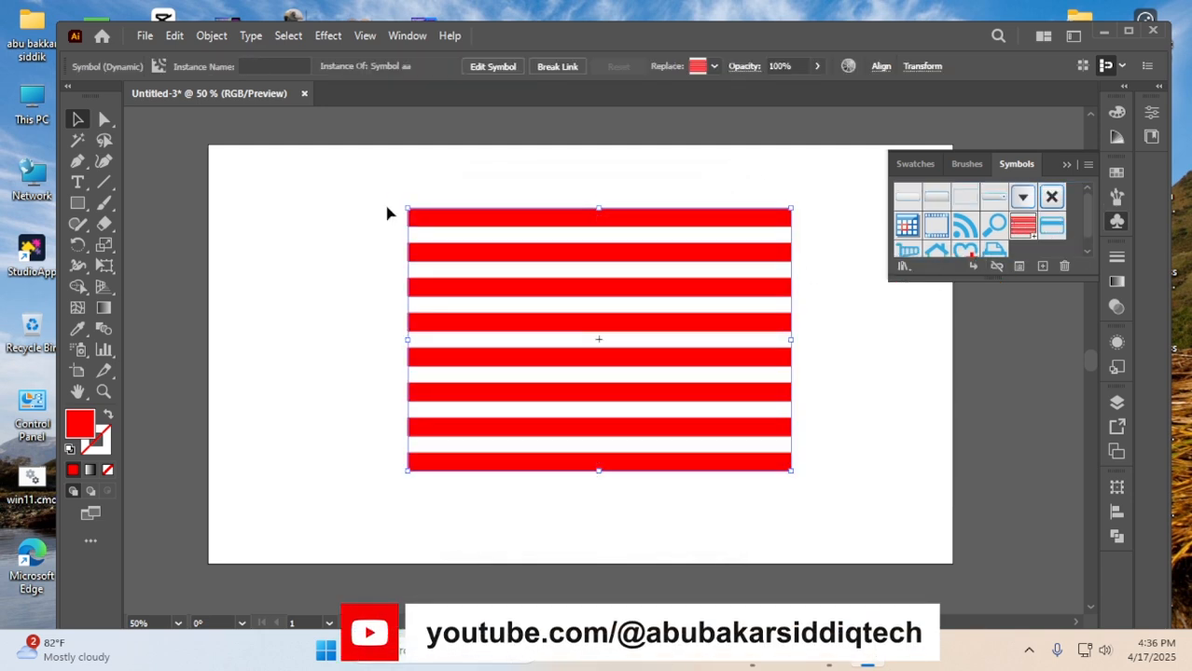
# Delete the striped artwork from the artboard and set the fill colour to black.
pyautogui.press('Delete')
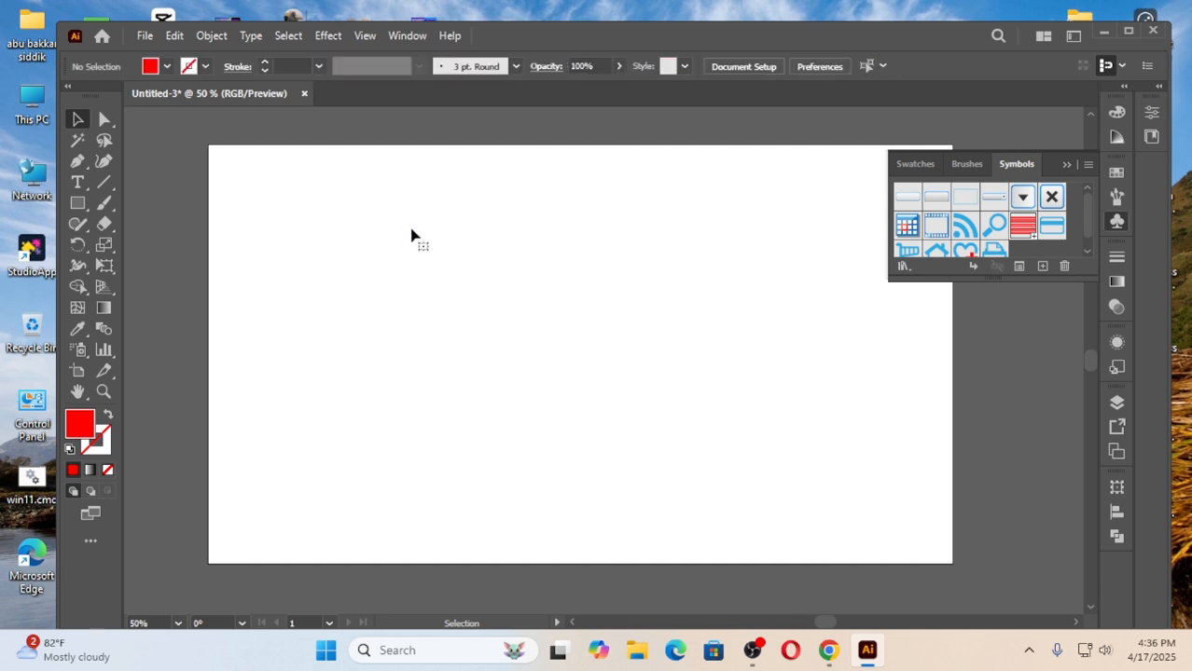
pyautogui.click(167, 66)
pyautogui.click(47, 95)
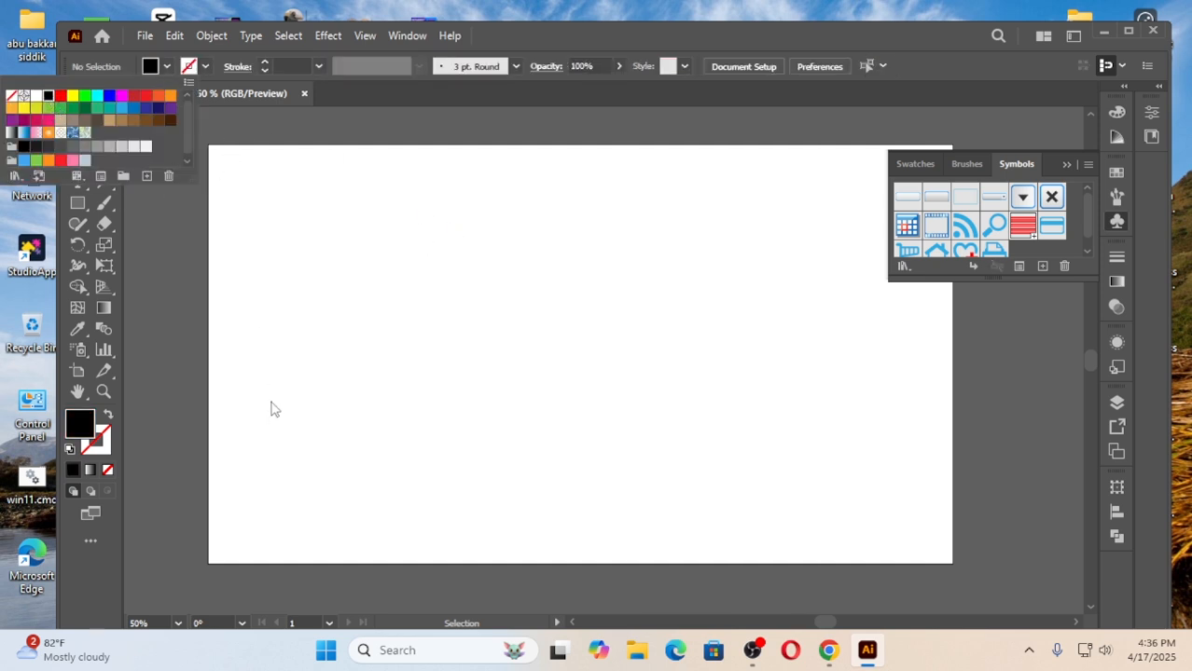
pyautogui.click(322, 229)
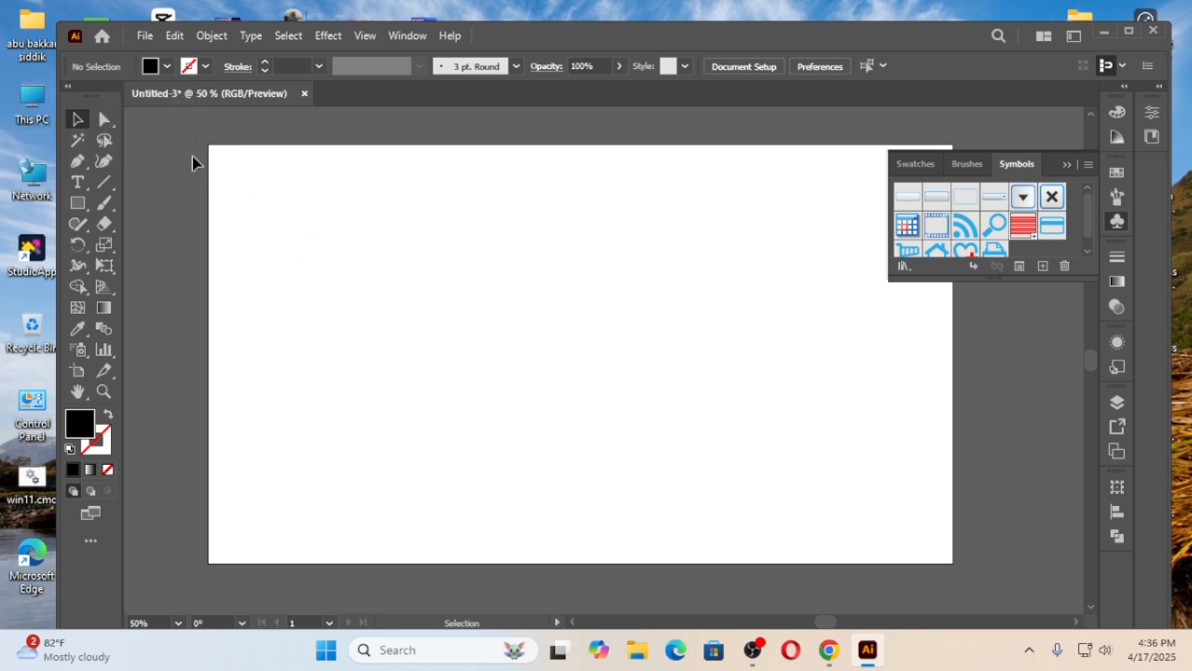
# Draw a black circle with the Ellipse tool and move it down and right toward the artboard's centre.
pyautogui.click(77, 202)
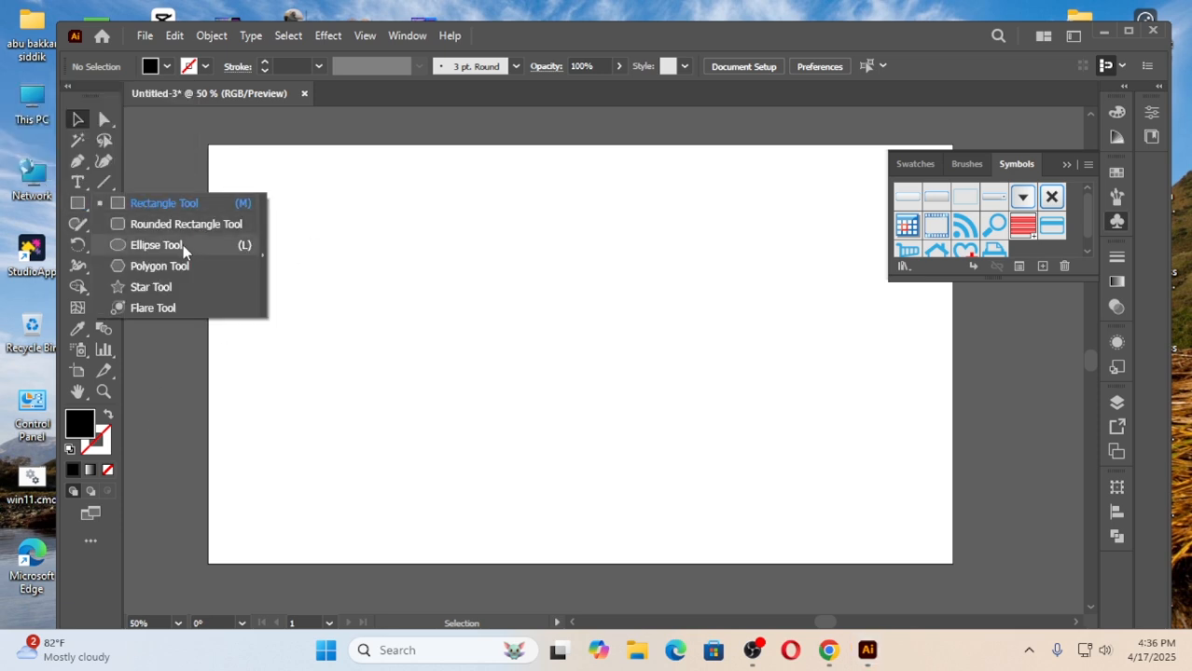
pyautogui.click(155, 246)
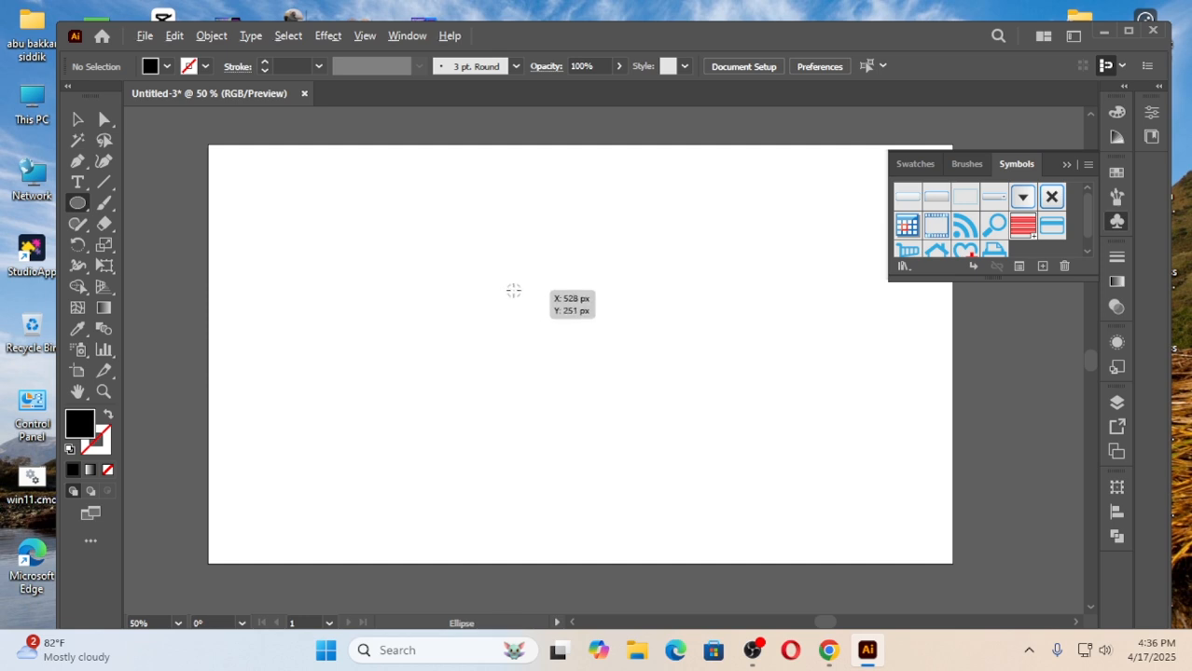
pyautogui.moveTo(486, 284); pyautogui.dragTo(597, 393)
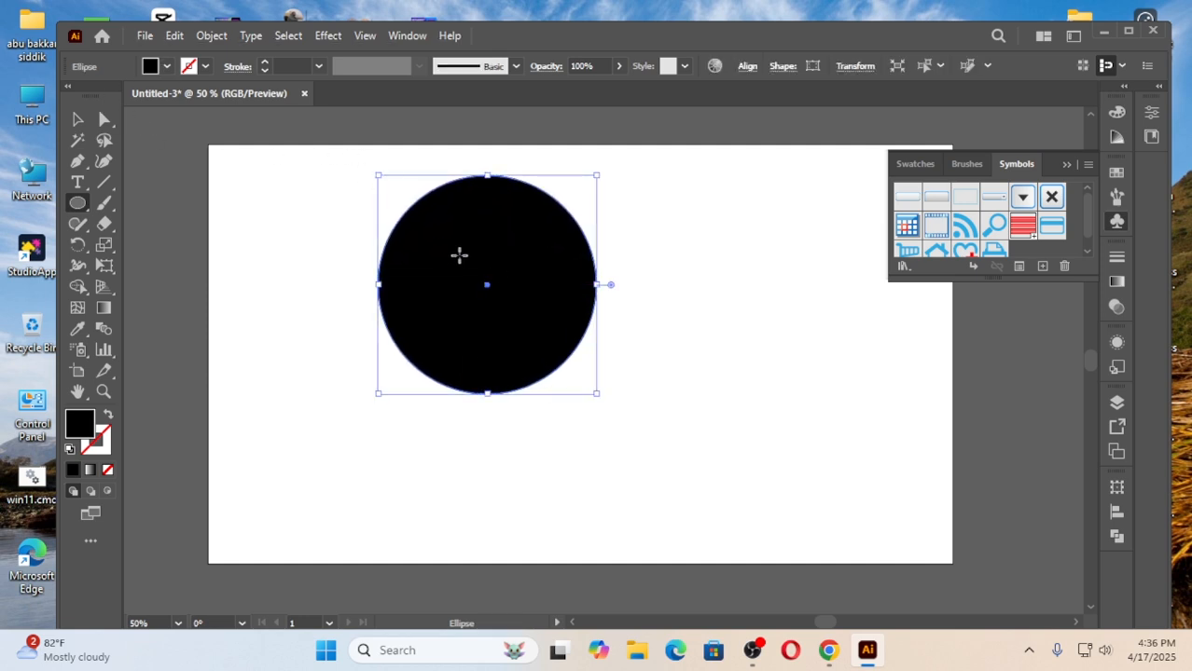
pyautogui.click(81, 117)
pyautogui.moveTo(434, 274); pyautogui.dragTo(520, 321)
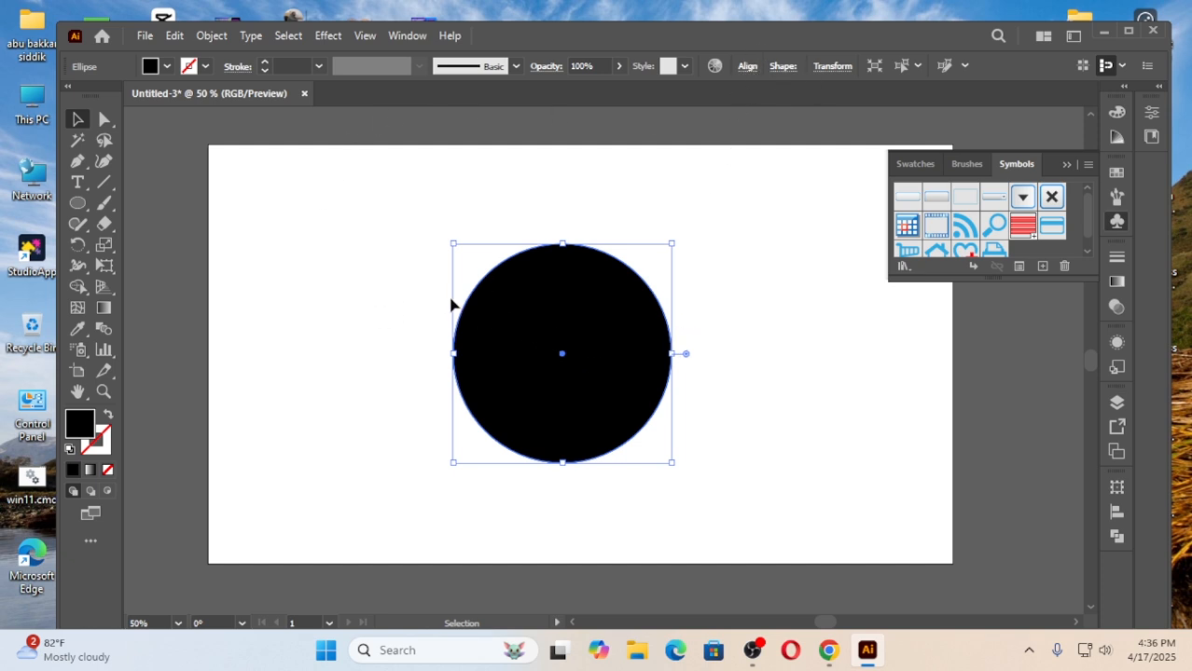
# Delete the circle's left anchor point so that only its right half is left.
pyautogui.click(413, 300)
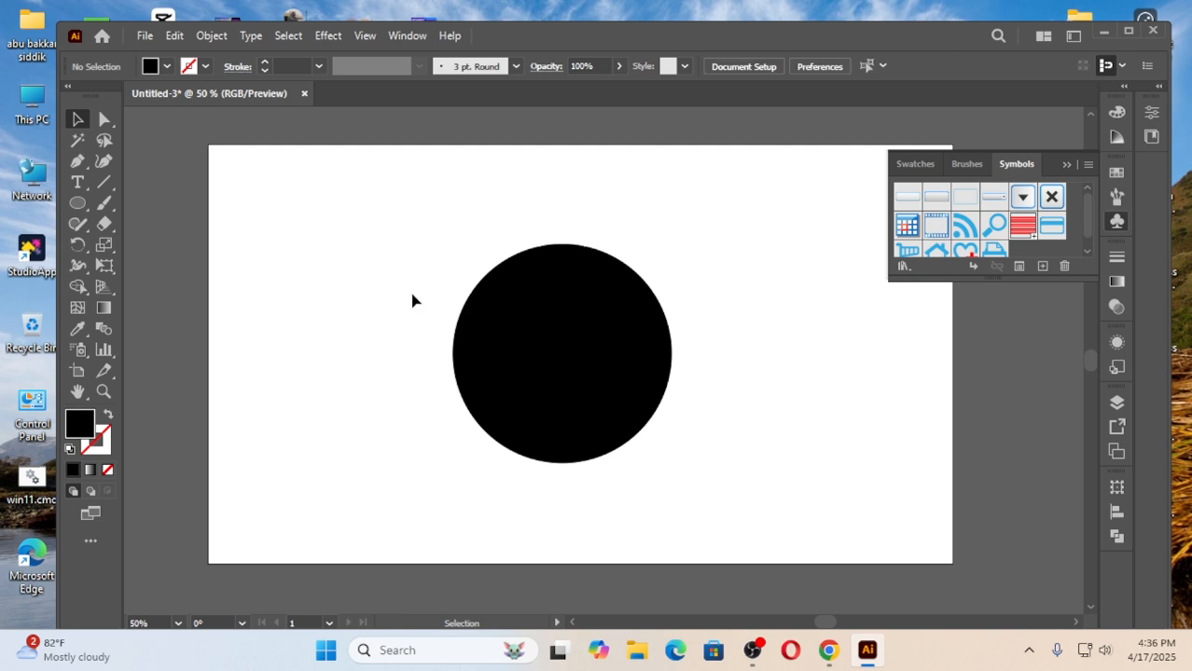
pyautogui.click(104, 120)
pyautogui.moveTo(442, 257); pyautogui.dragTo(516, 462)
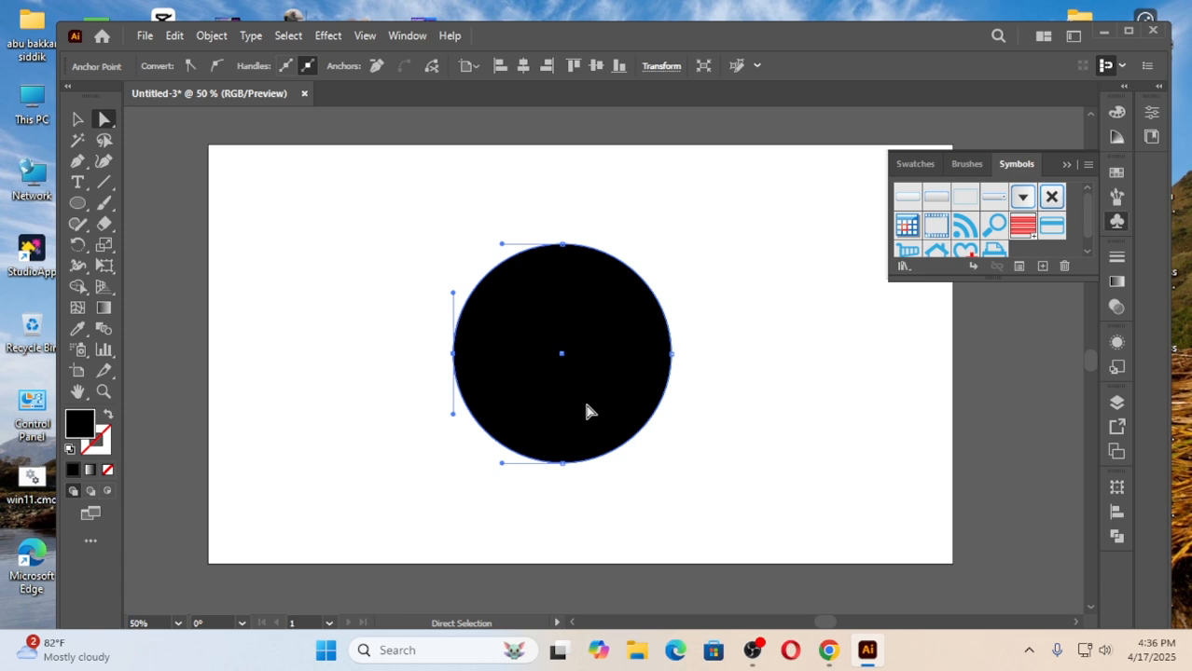
pyautogui.press('Delete')
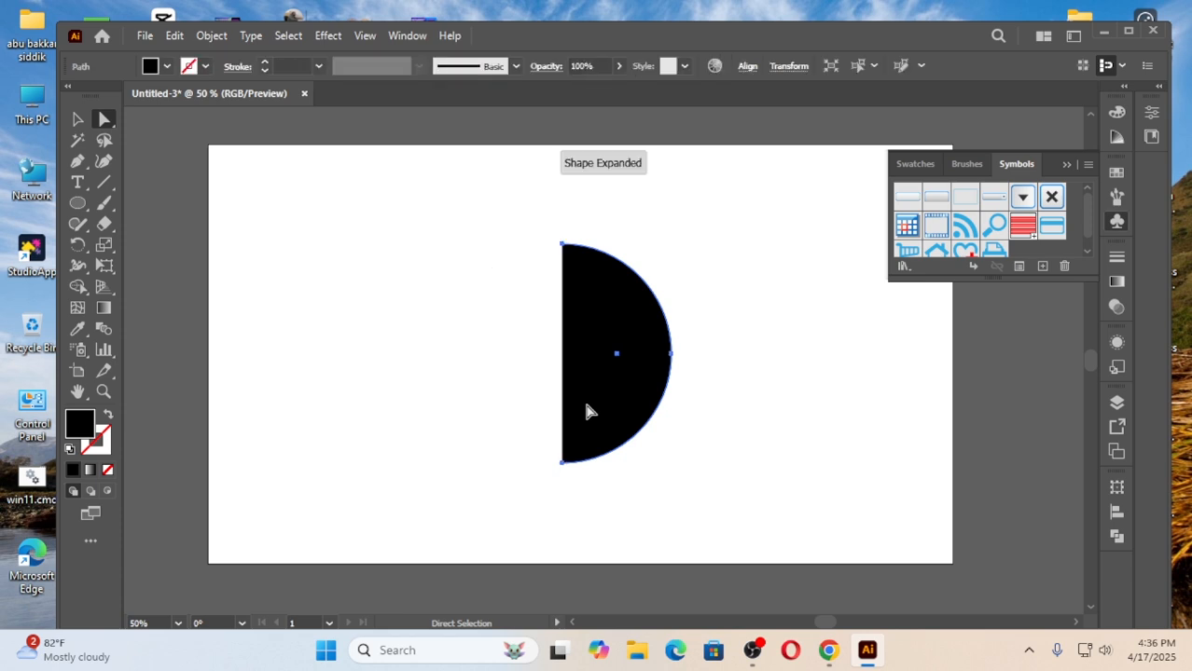
# Select the whole half circle and move it slightly up and left.
pyautogui.click(487, 248)
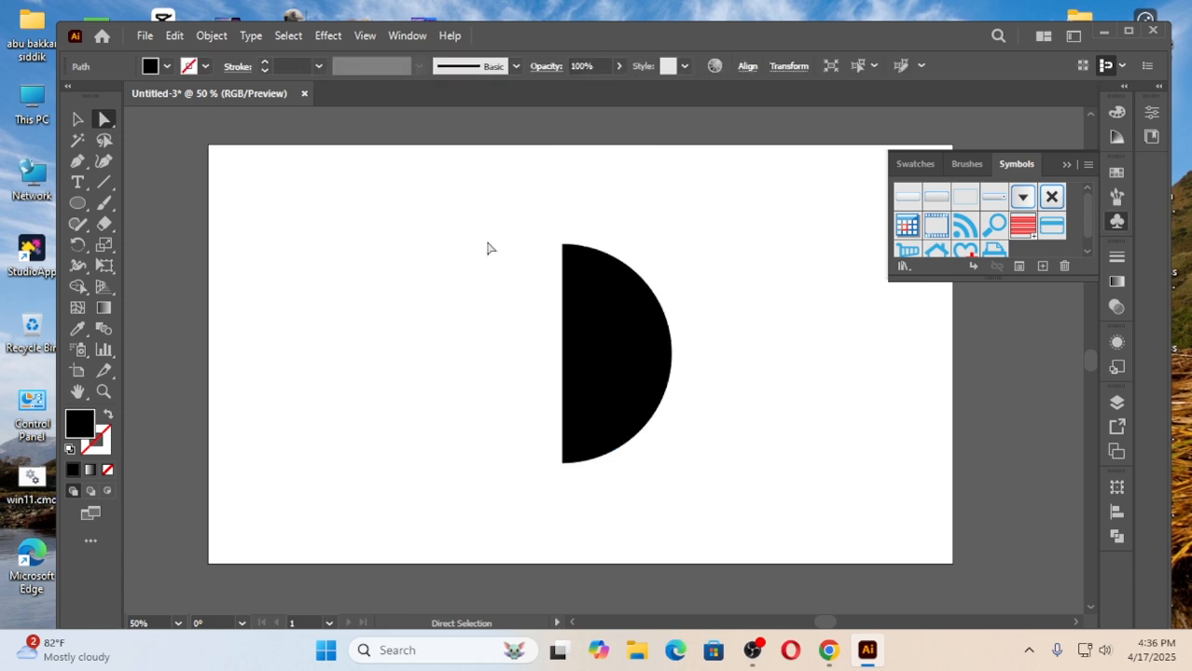
pyautogui.moveTo(493, 237); pyautogui.dragTo(697, 519)
pyautogui.moveTo(615, 353); pyautogui.dragTo(581, 345)
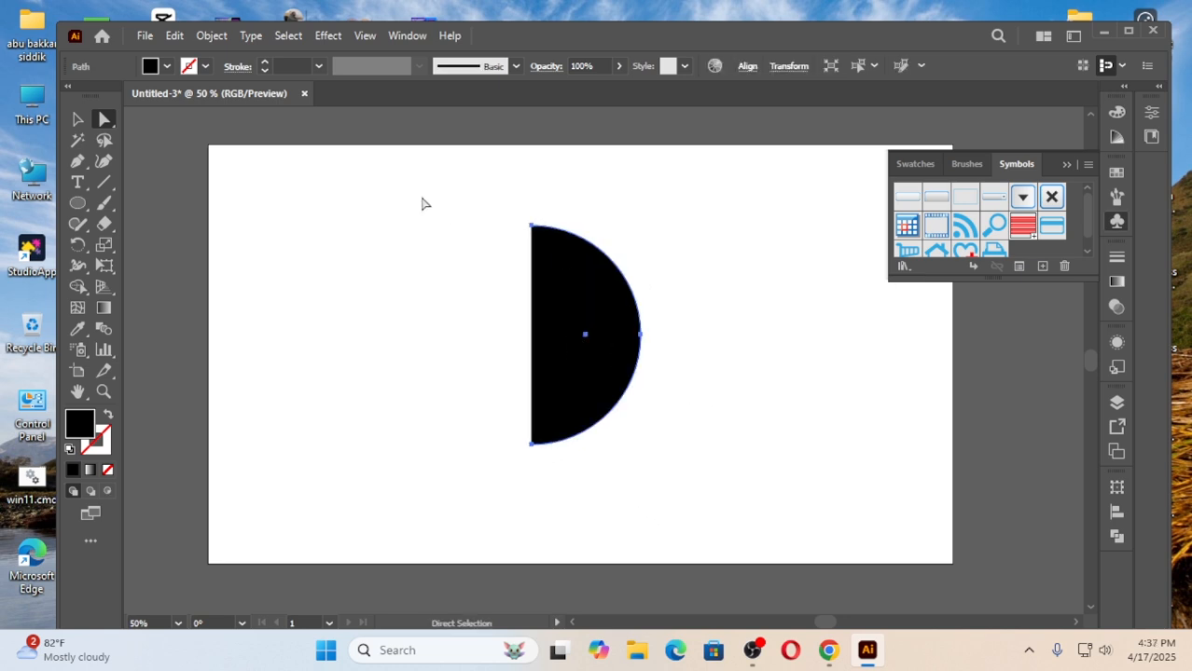
# Revolve the half circle into a sphere with the 3D Revolve (Classic) effect.
pyautogui.click(329, 37)
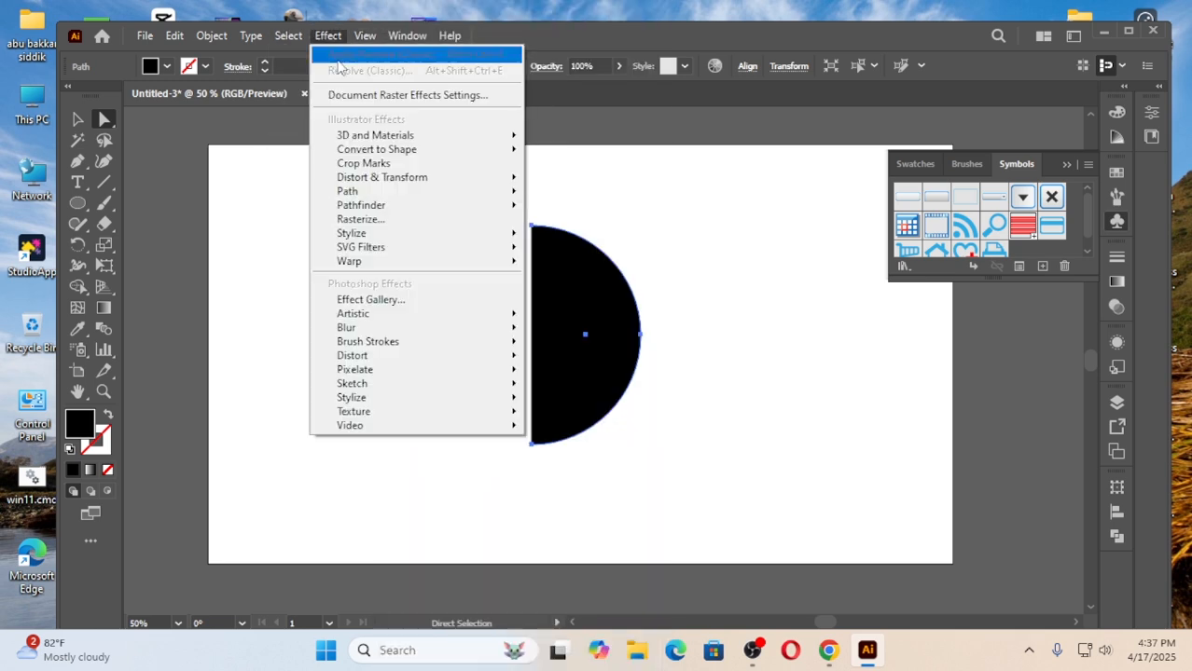
pyautogui.moveTo(414, 143)
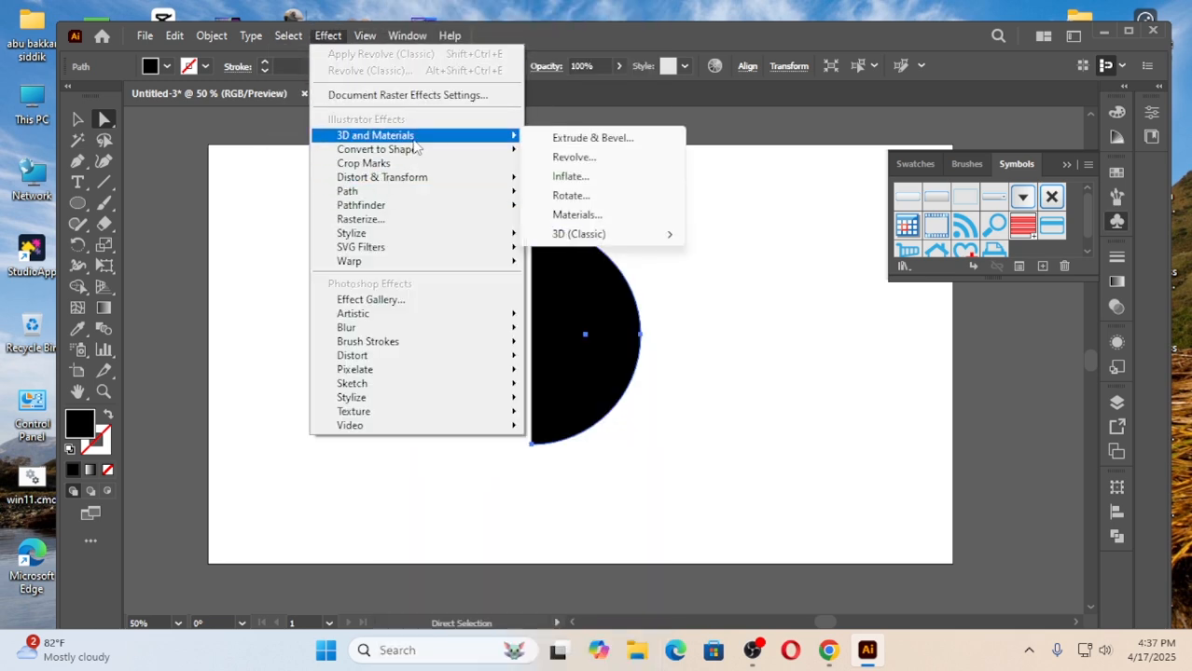
pyautogui.moveTo(571, 238)
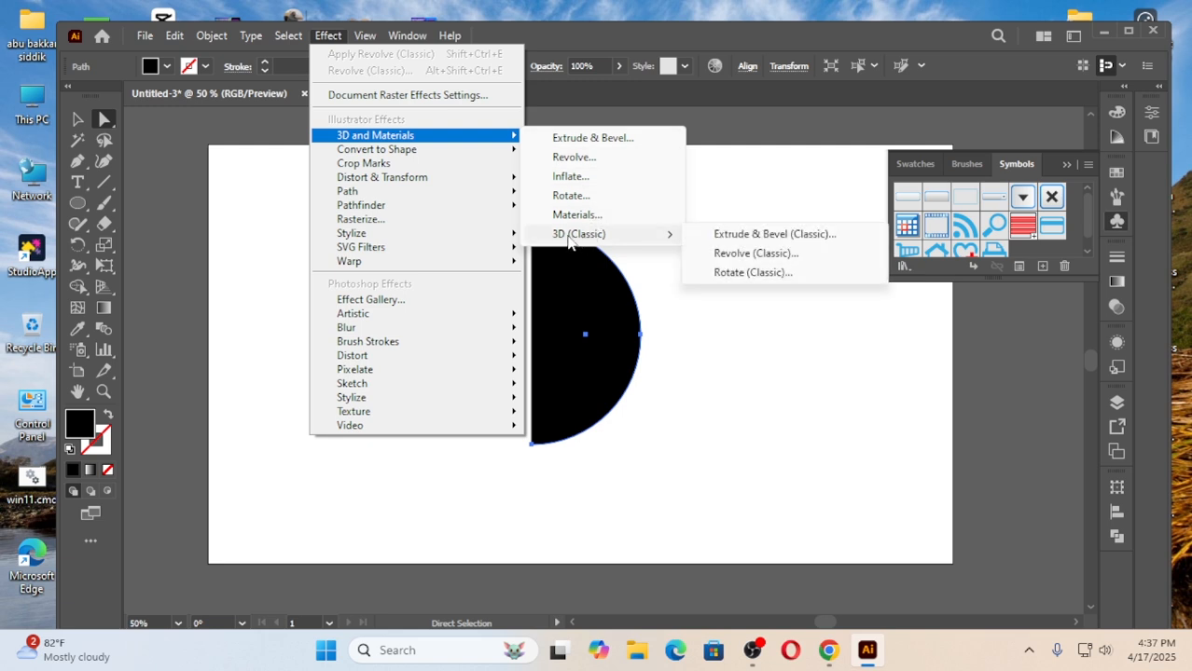
pyautogui.click(757, 253)
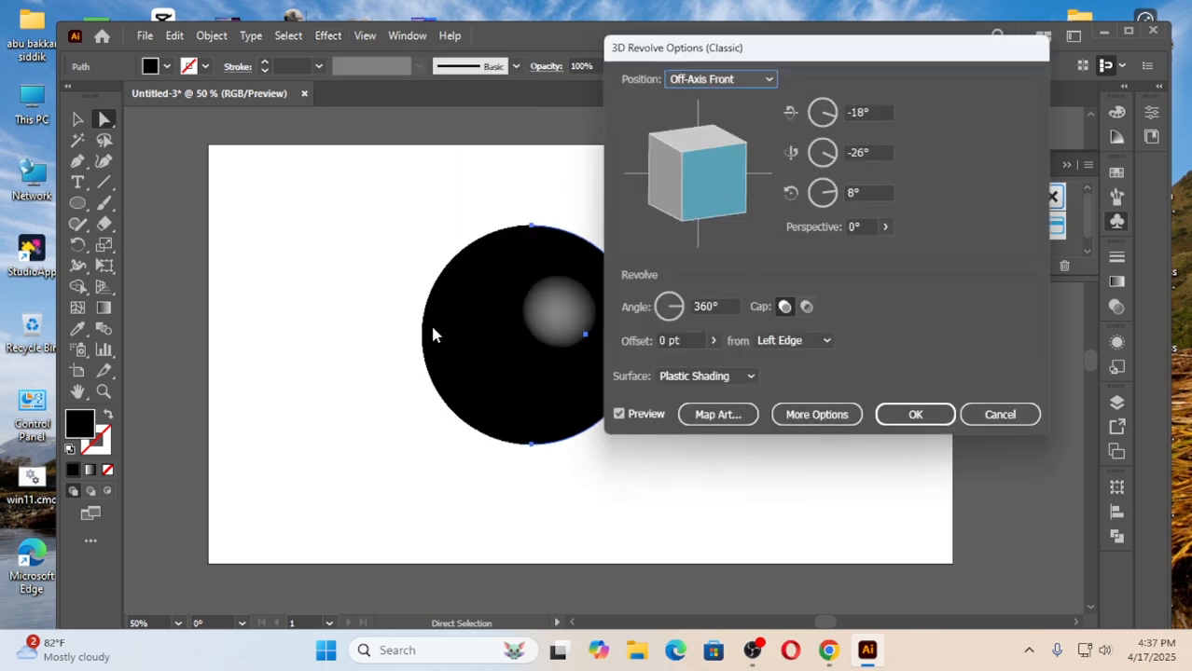
# Map Symbol aa onto the sphere, scaled to fit with invisible geometry, and apply the revolve with rotations of -18°, -29° and 9°.
pyautogui.click(727, 416)
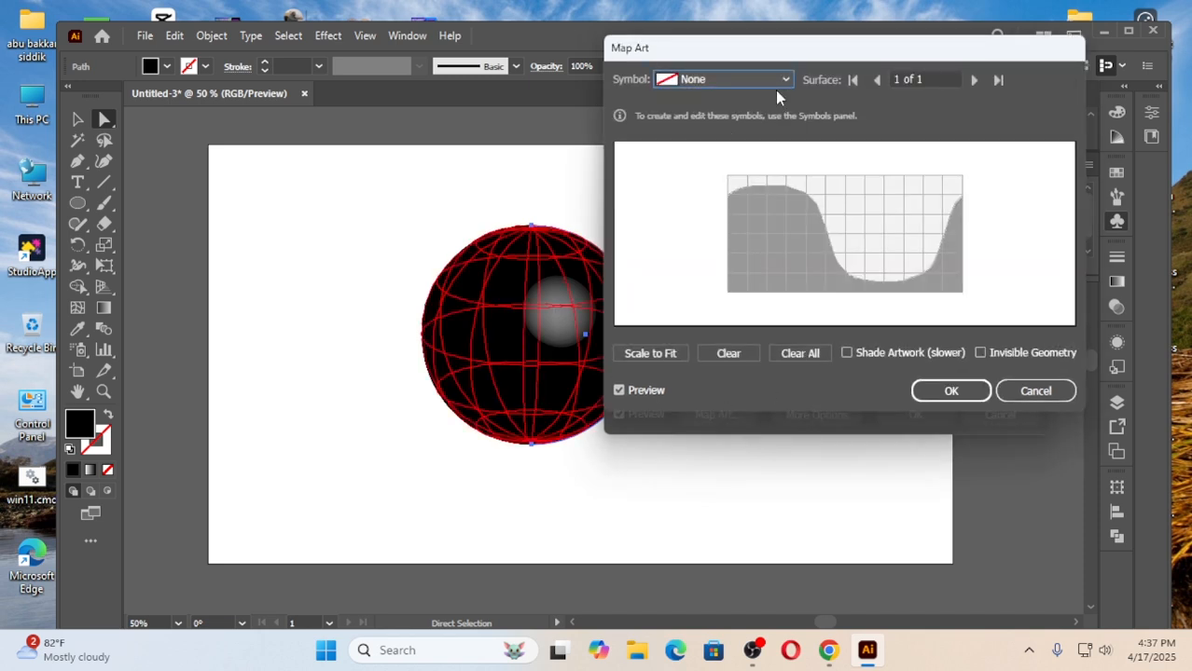
pyautogui.click(749, 80)
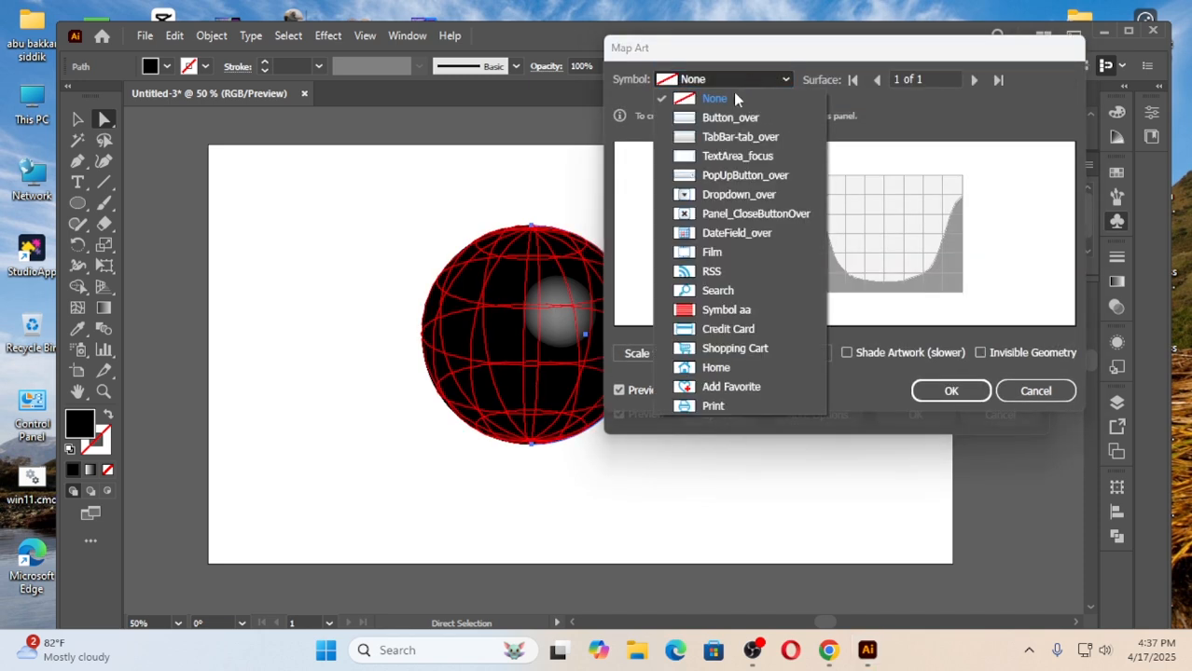
pyautogui.click(727, 311)
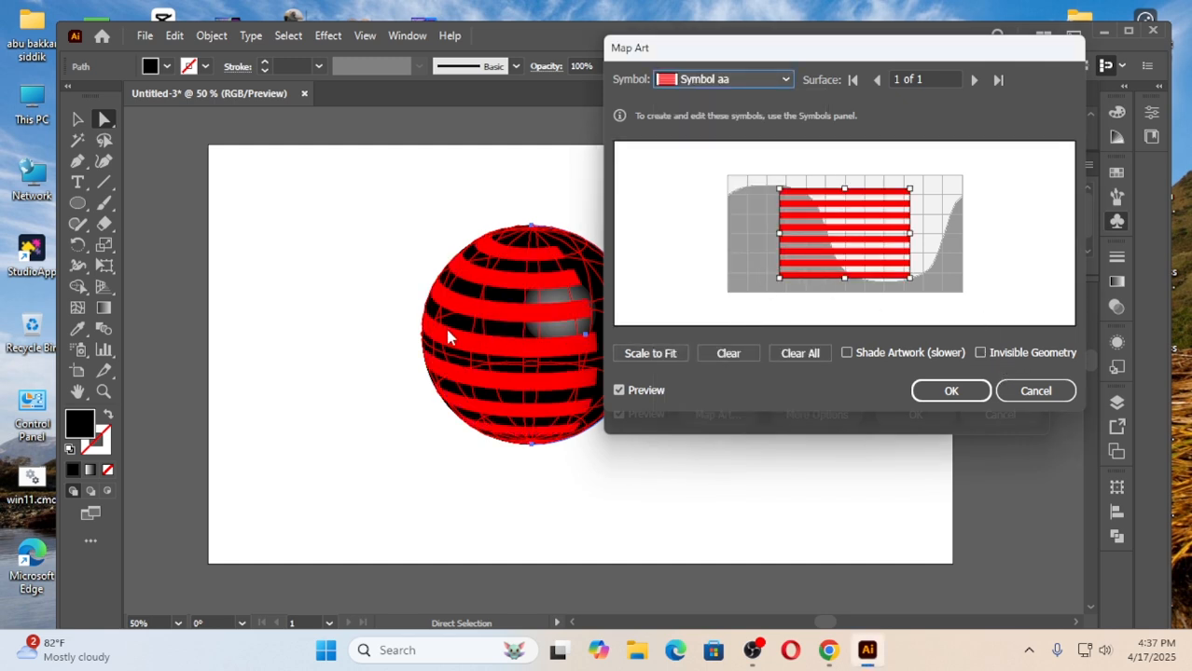
pyautogui.click(980, 352)
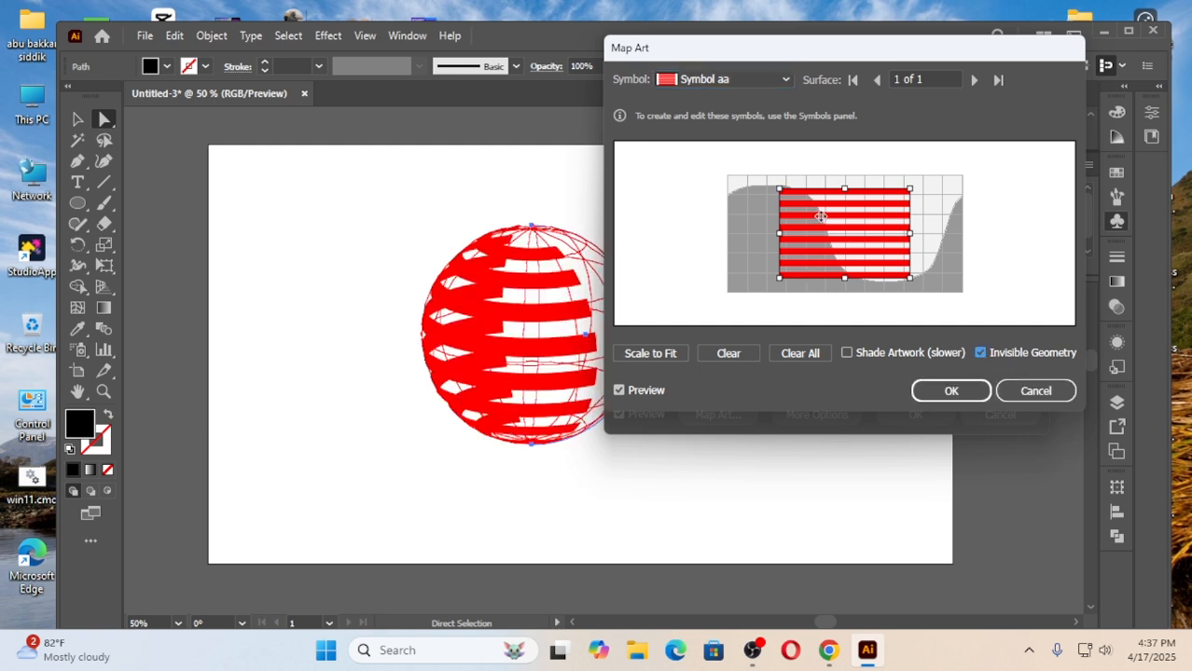
pyautogui.click(652, 354)
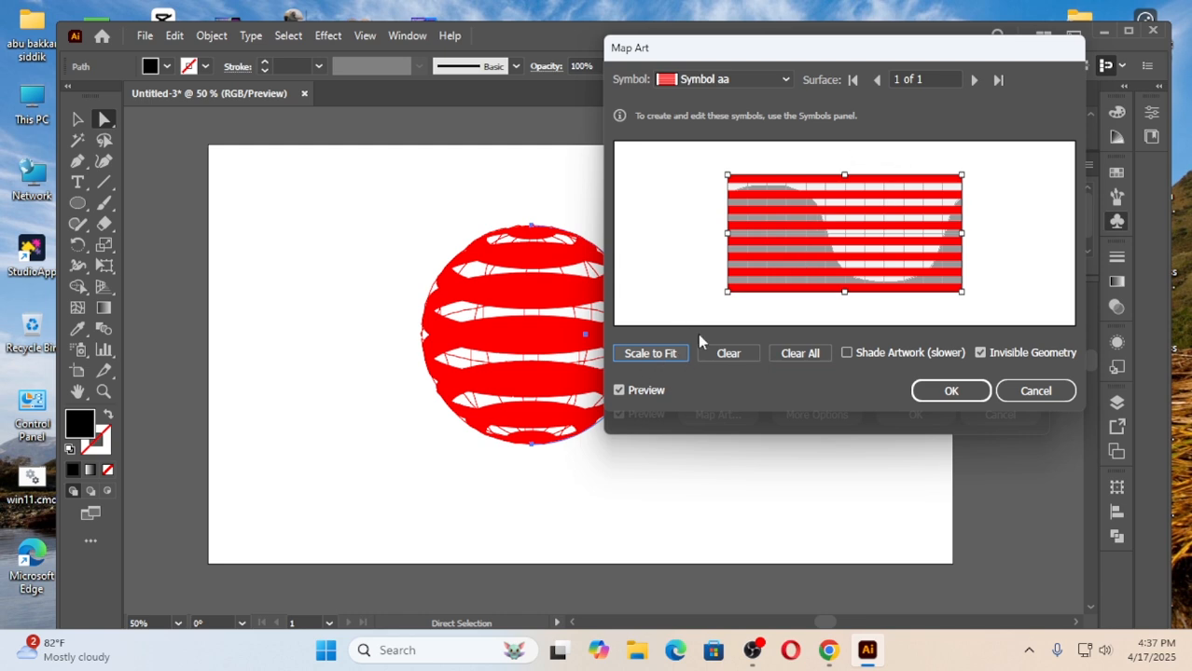
pyautogui.click(950, 390)
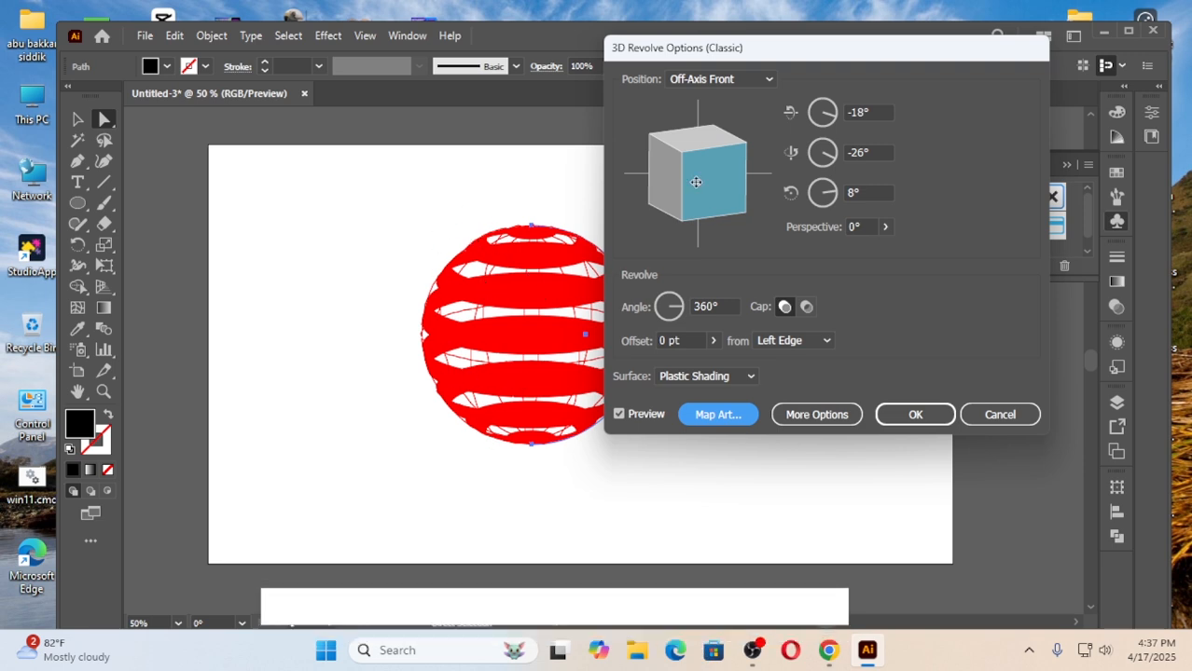
pyautogui.moveTo(696, 180)
pyautogui.mouseDown()
pyautogui.moveTo(709, 178)
pyautogui.moveTo(701, 171)
pyautogui.moveTo(702, 184)
pyautogui.mouseUp()
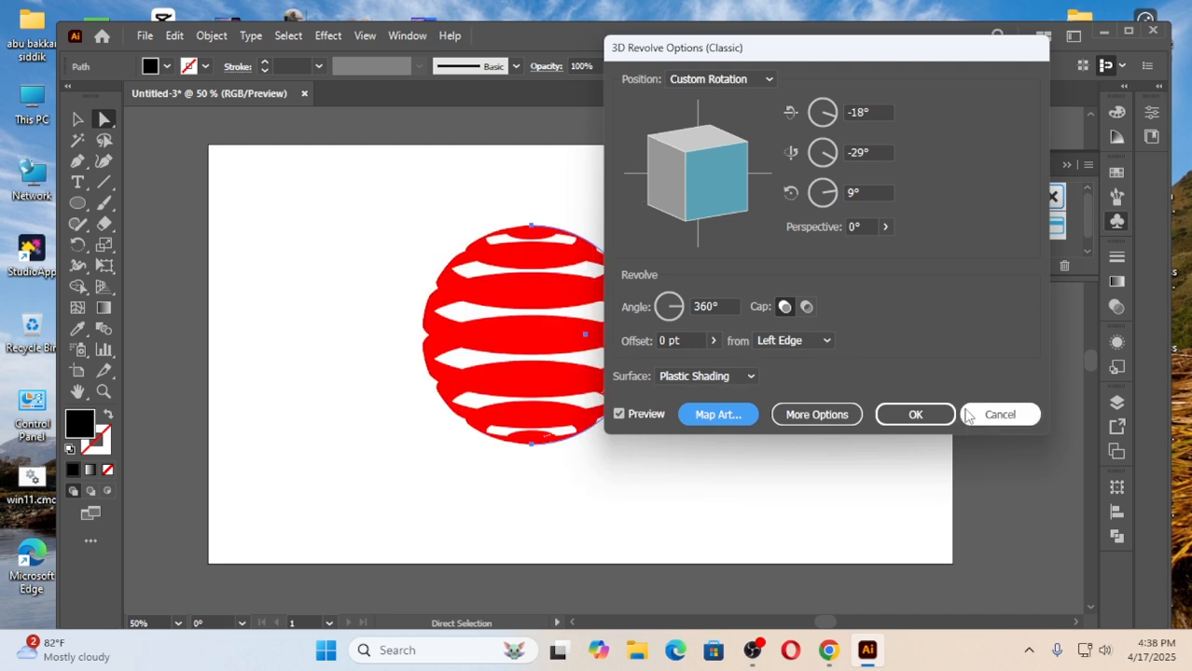
pyautogui.click(914, 414)
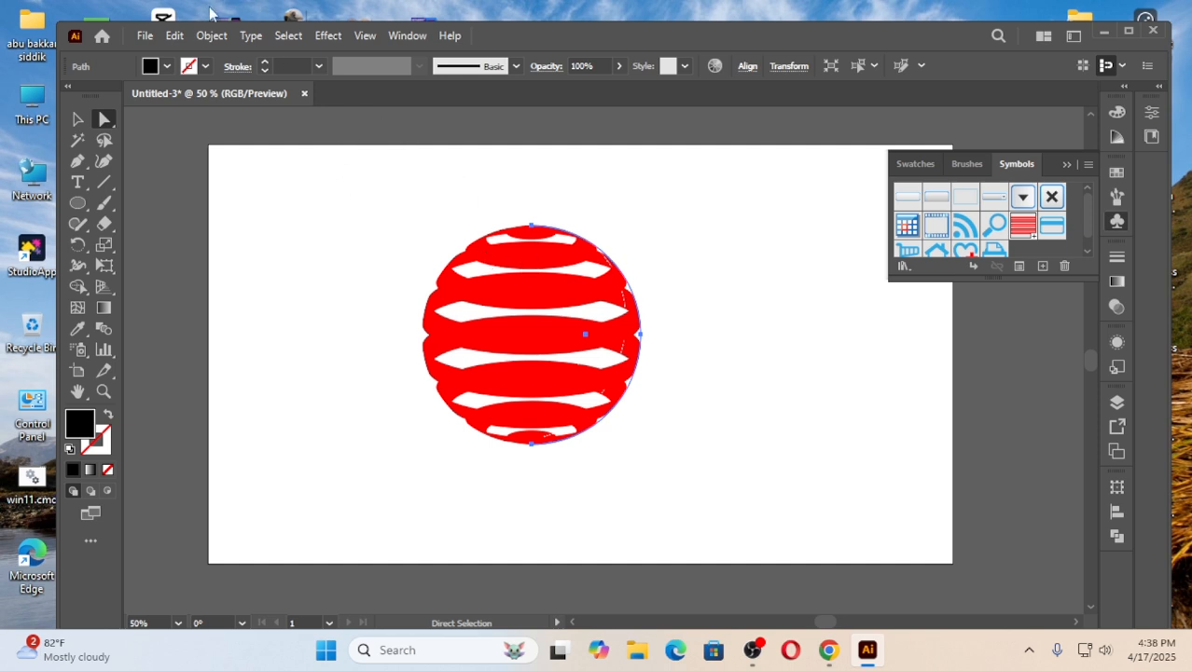
# Expand the appearance of the striped sphere into editable paths.
pyautogui.click(214, 37)
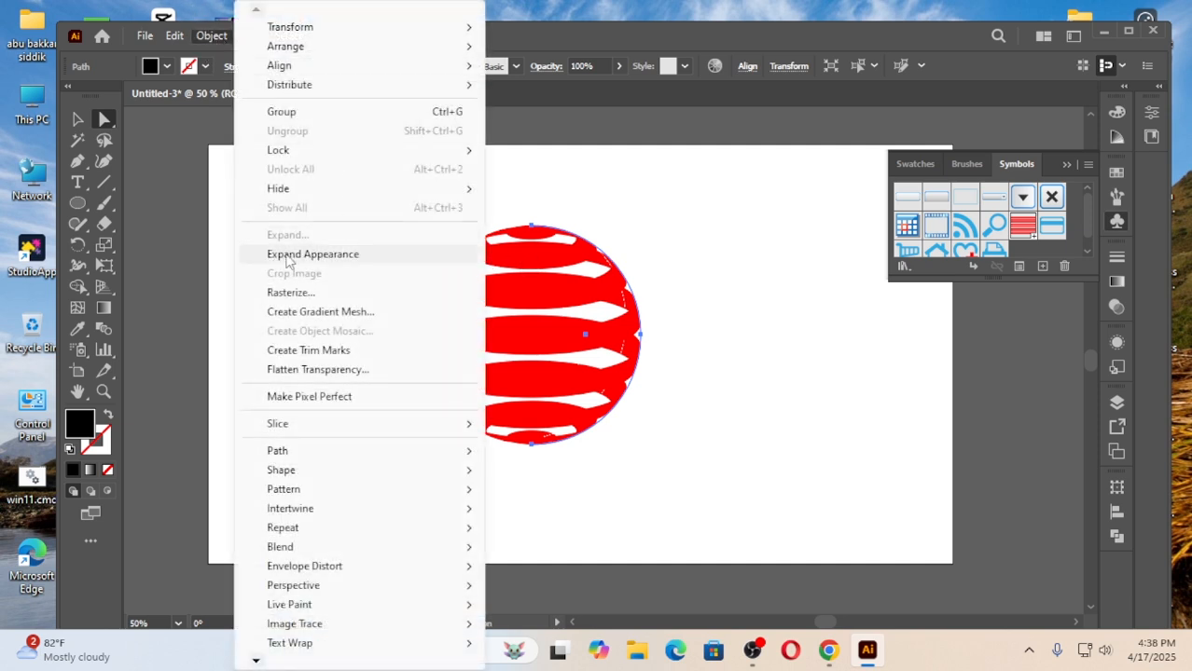
pyautogui.click(340, 261)
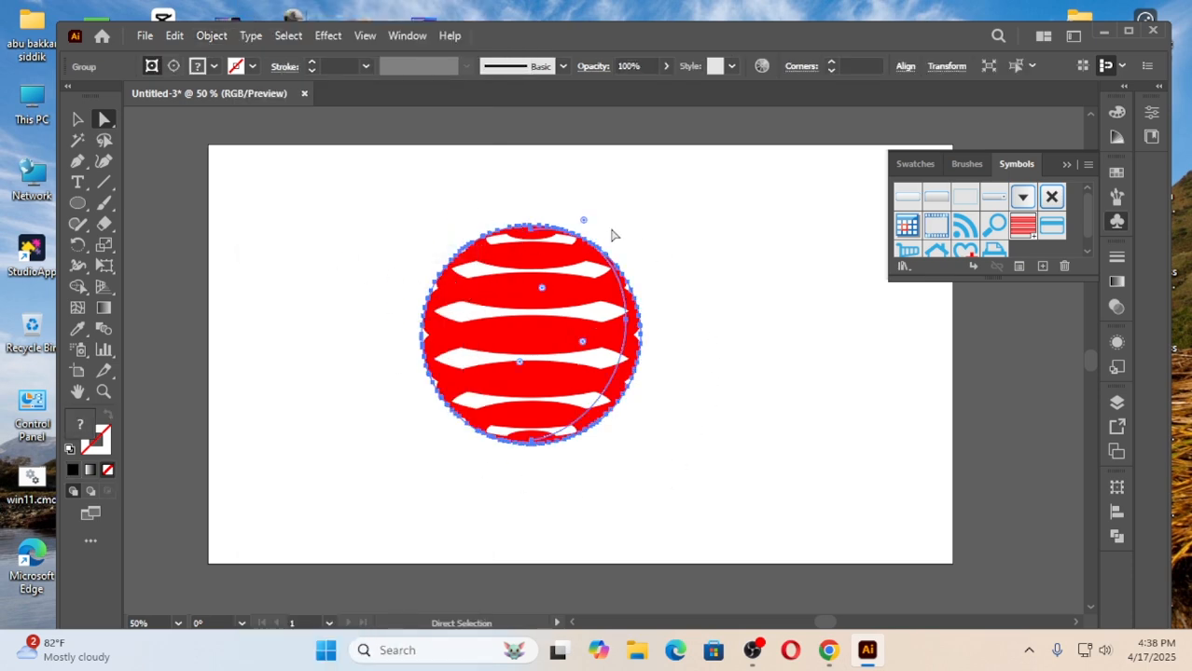
pyautogui.click(209, 36)
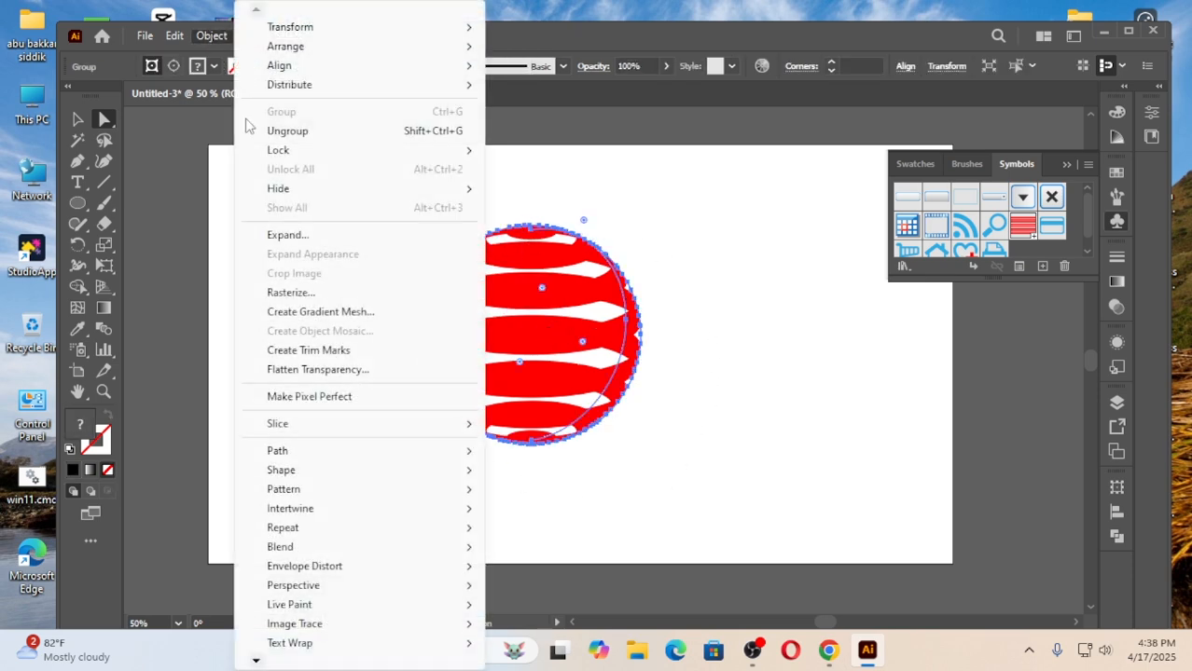
pyautogui.click(308, 240)
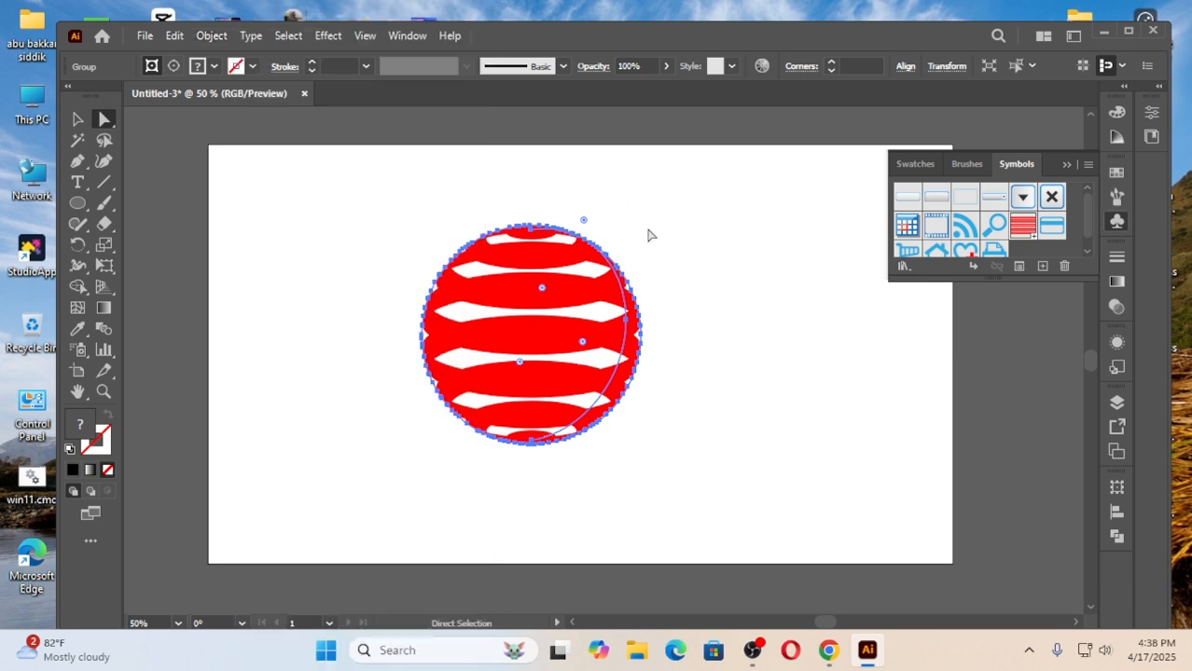
# Ungroup the expanded striped sphere twice and release its clipping mask to free the individual stripe paths.
pyautogui.rightClick(436, 305)
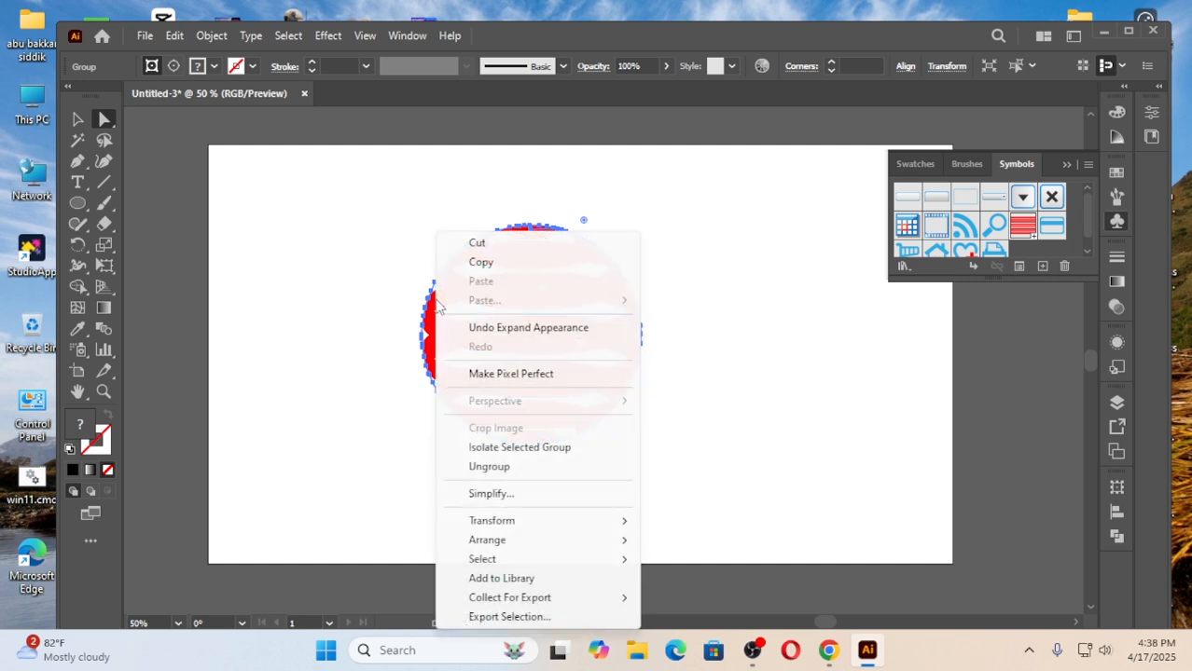
pyautogui.click(487, 467)
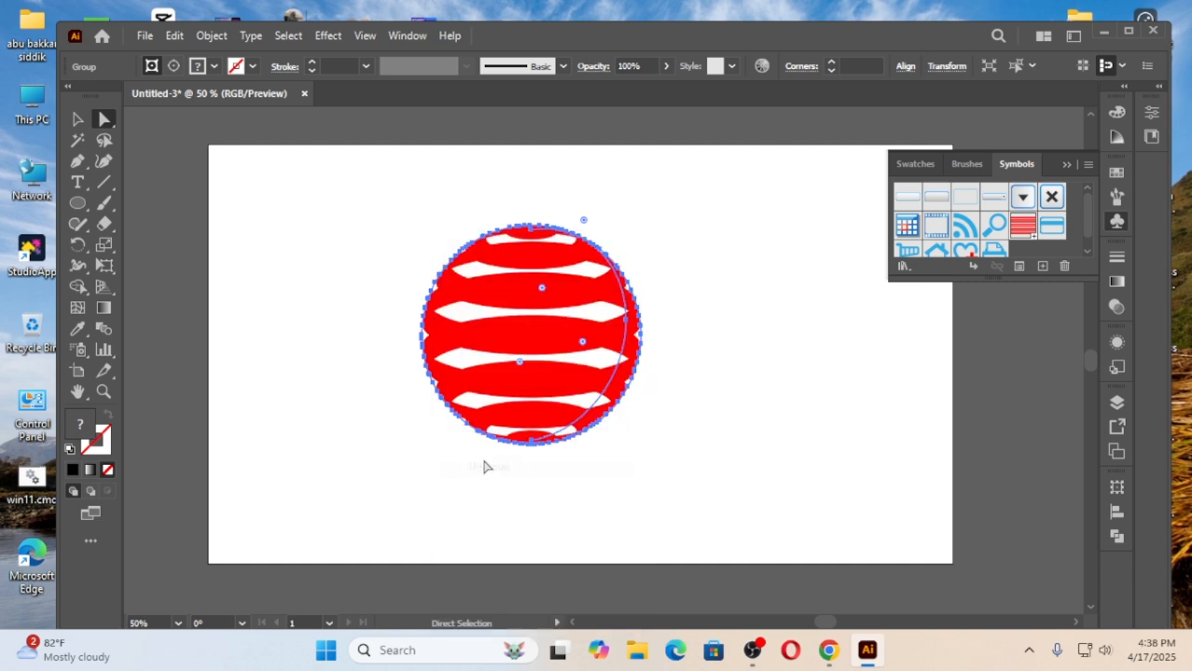
pyautogui.rightClick(447, 282)
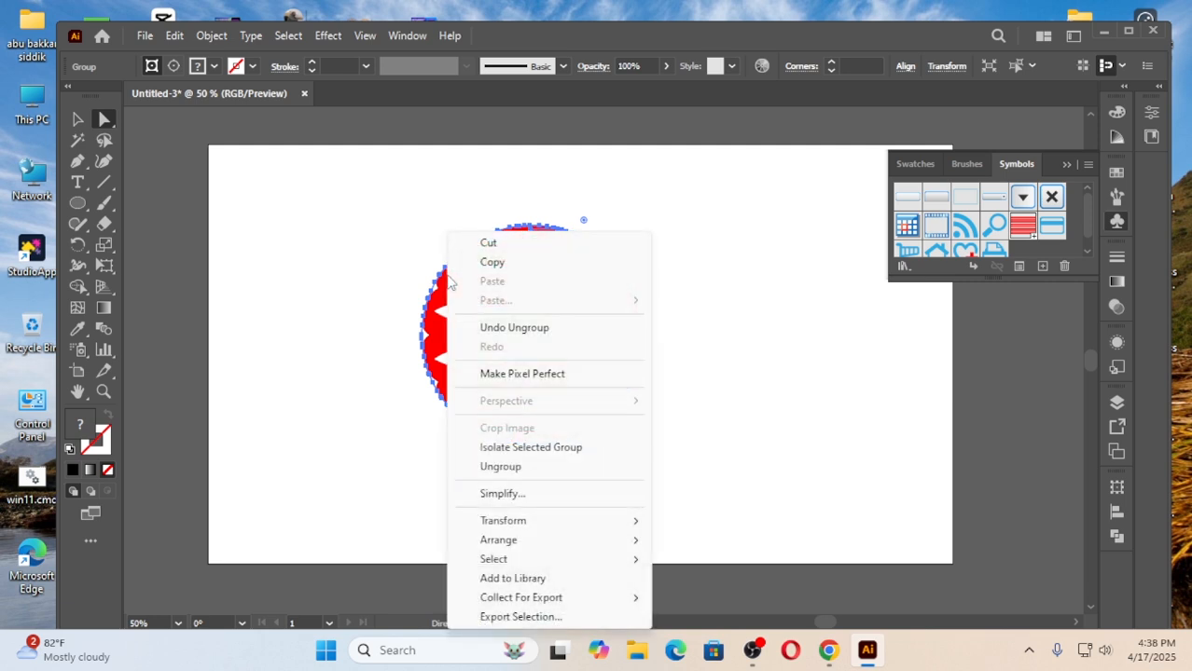
pyautogui.click(504, 469)
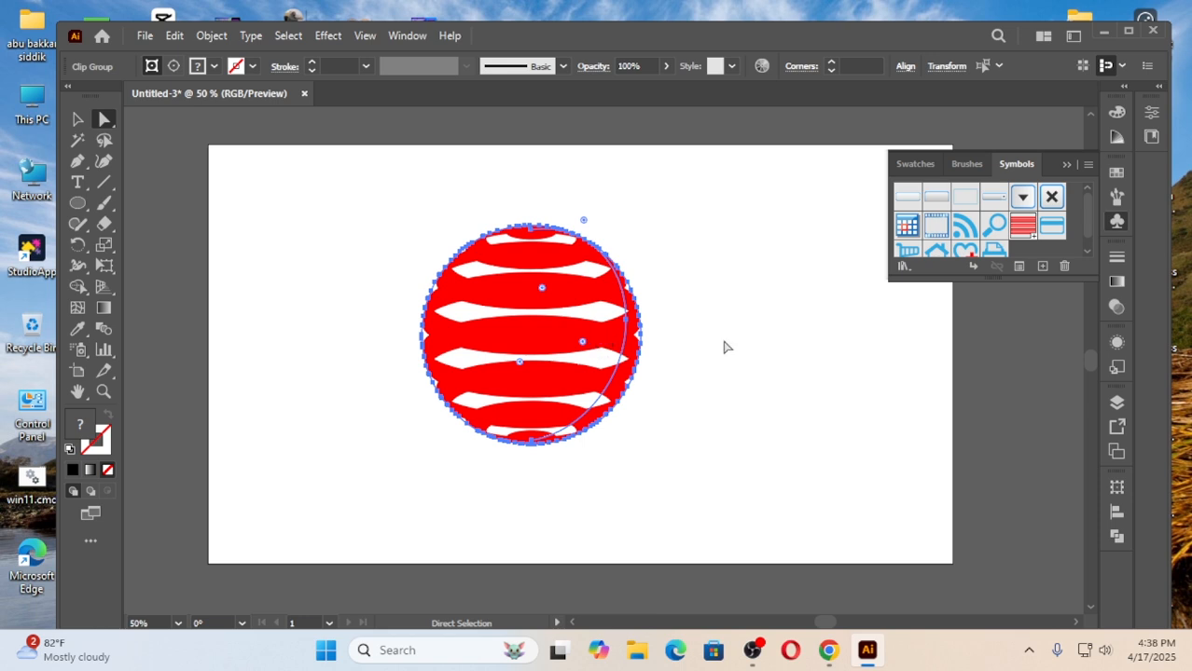
pyautogui.rightClick(486, 336)
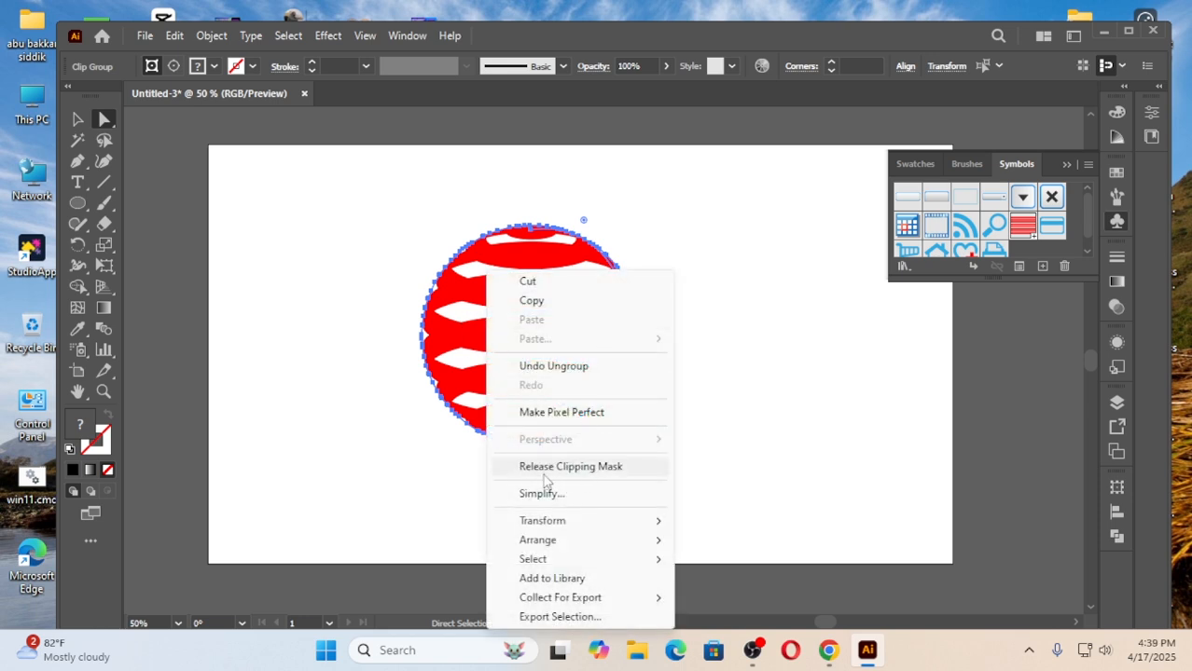
pyautogui.click(593, 474)
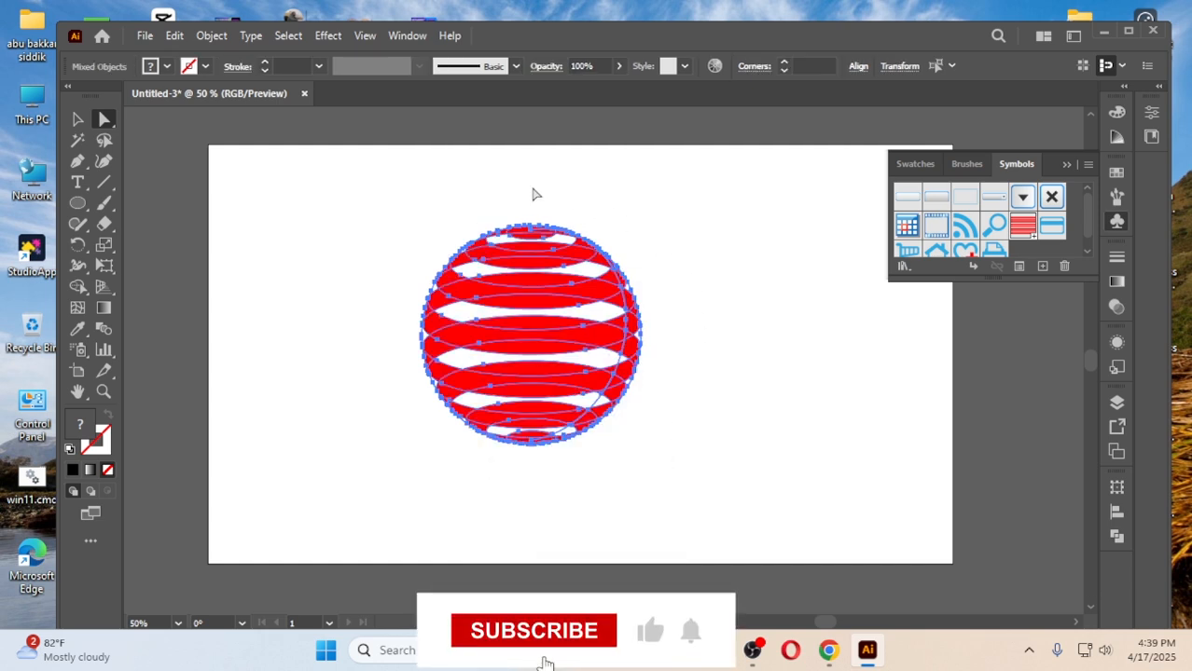
pyautogui.click(719, 289)
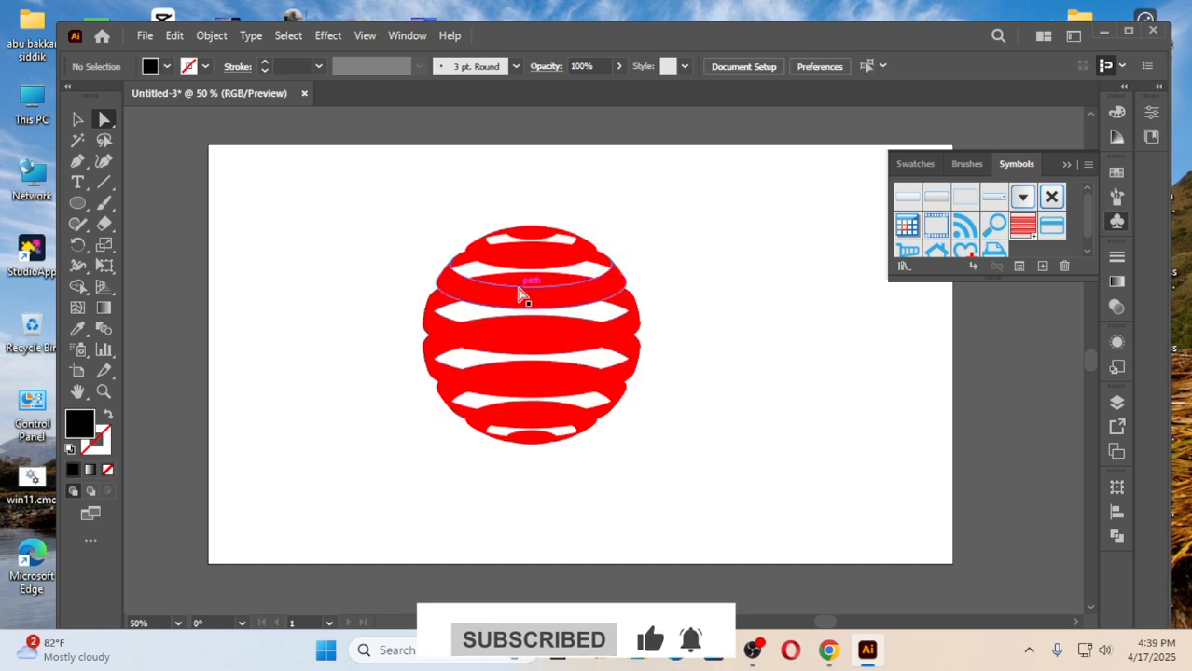
pyautogui.click(539, 313)
pyautogui.click(537, 327)
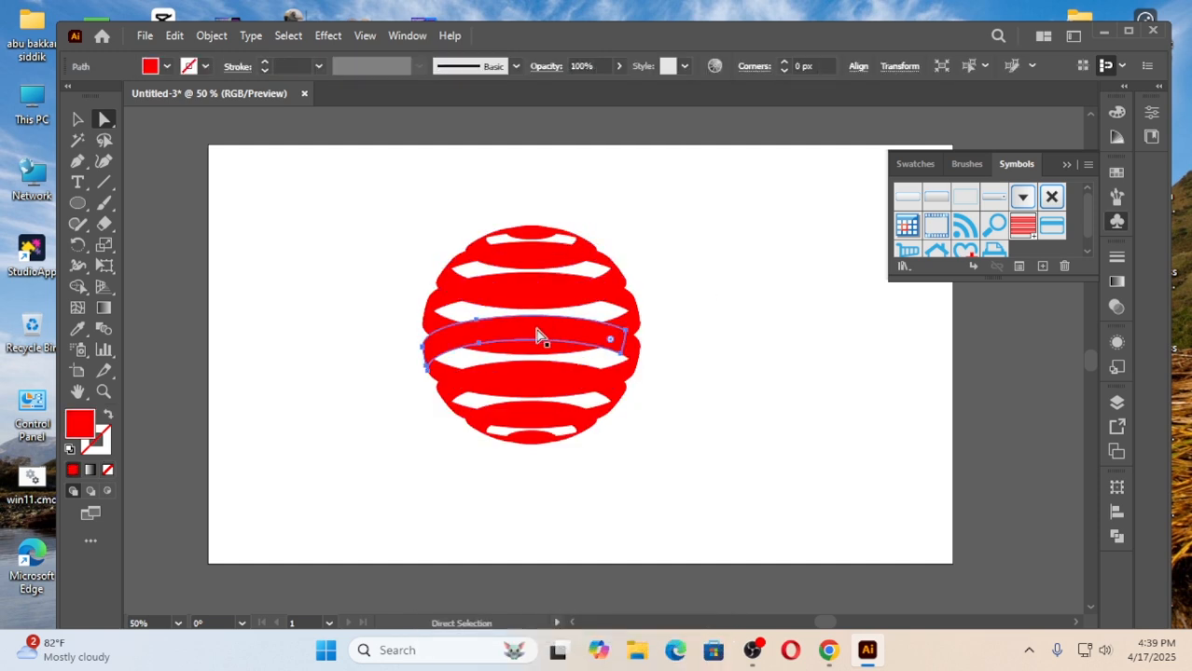
pyautogui.click(537, 373)
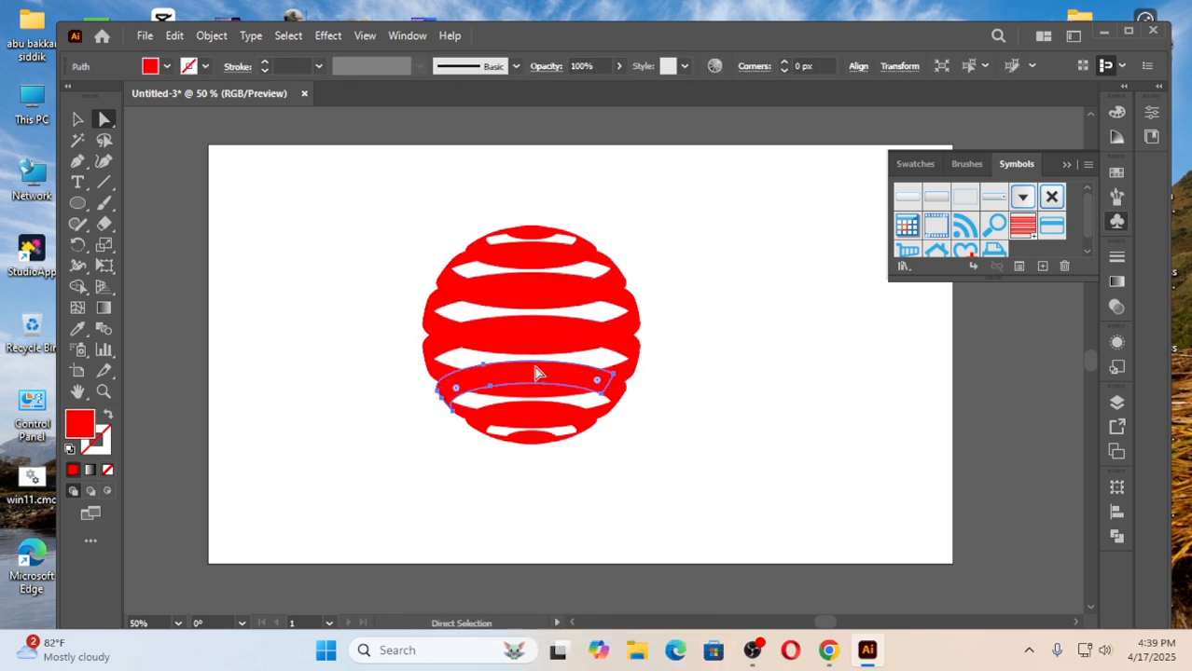
pyautogui.click(706, 291)
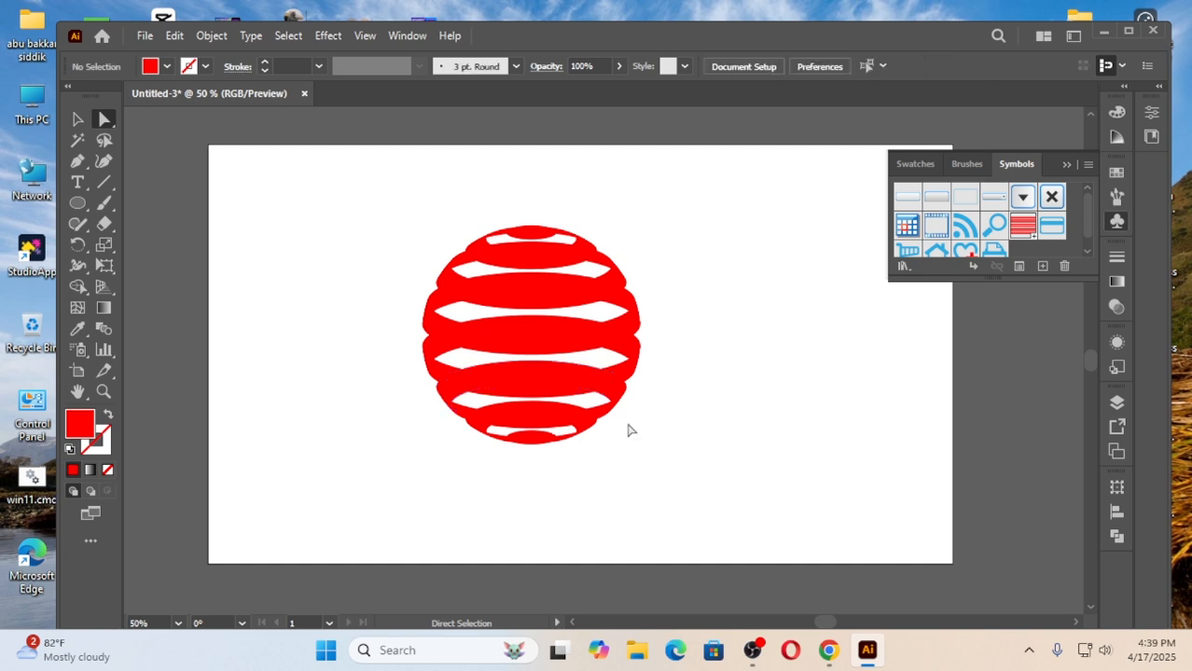
pyautogui.click(548, 422)
pyautogui.click(545, 346)
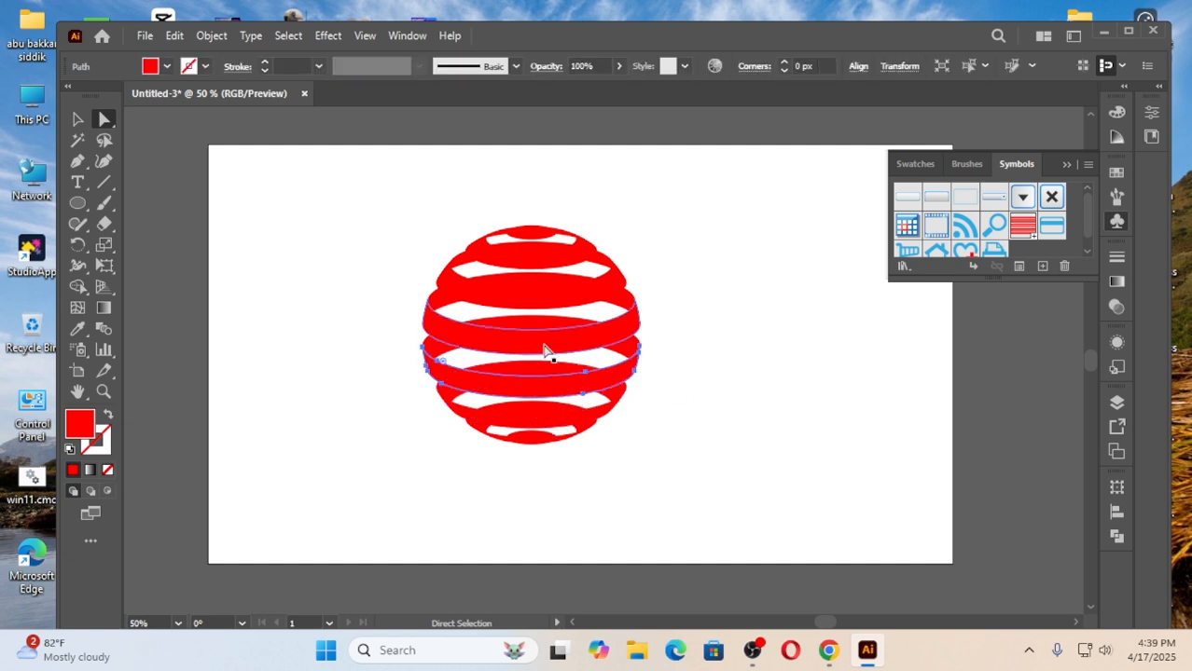
pyautogui.click(688, 283)
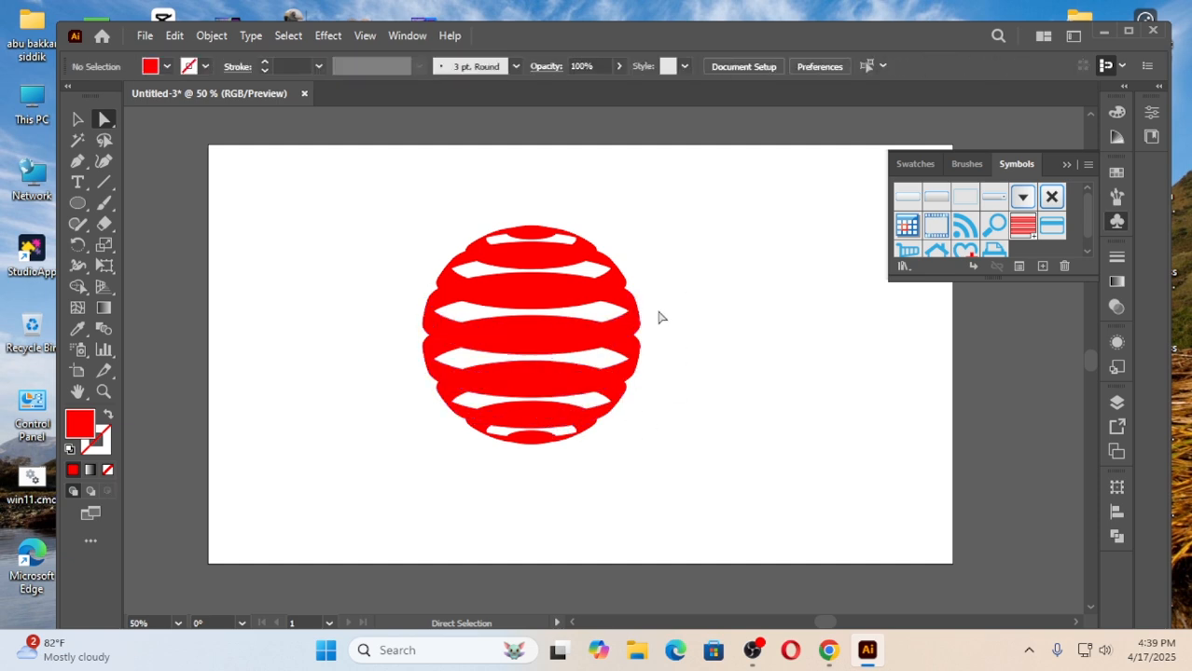
# Select all the front stripes of the sphere and fill them with a linear white-to-black gradient at 0°.
pyautogui.click(537, 445)
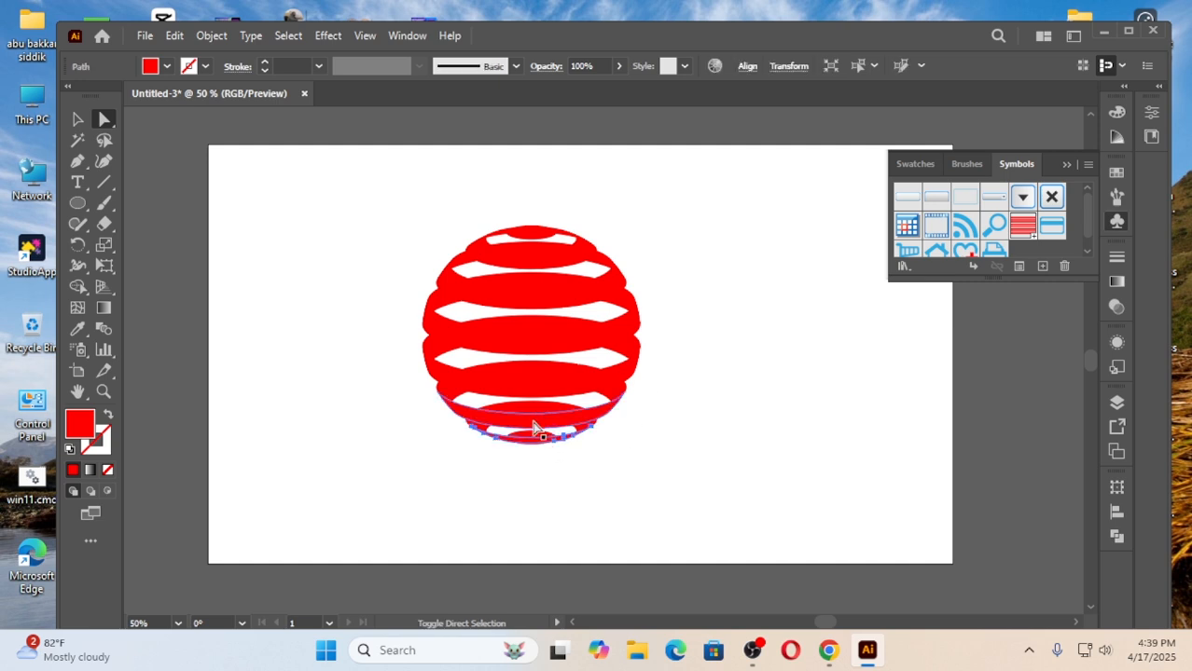
pyautogui.keyDown('shift'); pyautogui.click(534, 410); pyautogui.keyUp('shift')
pyautogui.keyDown('shift'); pyautogui.click(533, 384); pyautogui.keyUp('shift')
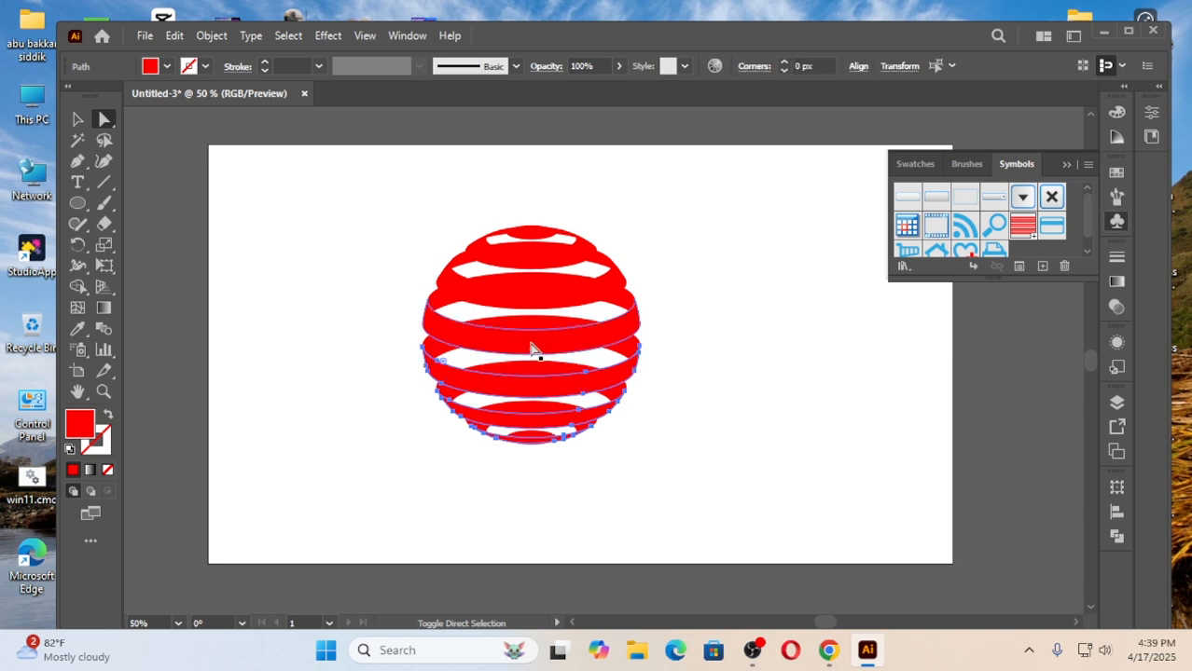
pyautogui.keyDown('shift'); pyautogui.click(529, 341); pyautogui.keyUp('shift')
pyautogui.keyDown('shift'); pyautogui.click(534, 276); pyautogui.keyUp('shift')
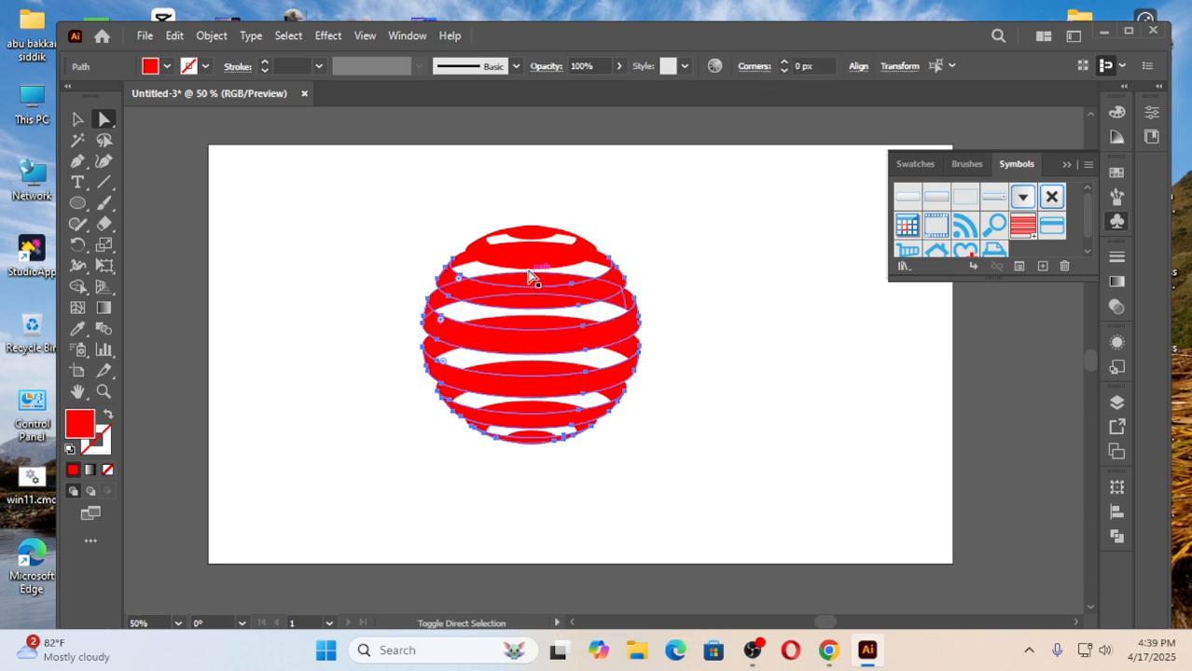
pyautogui.keyDown('shift'); pyautogui.click(534, 248); pyautogui.keyUp('shift')
pyautogui.keyDown('shift'); pyautogui.click(537, 233); pyautogui.keyUp('shift')
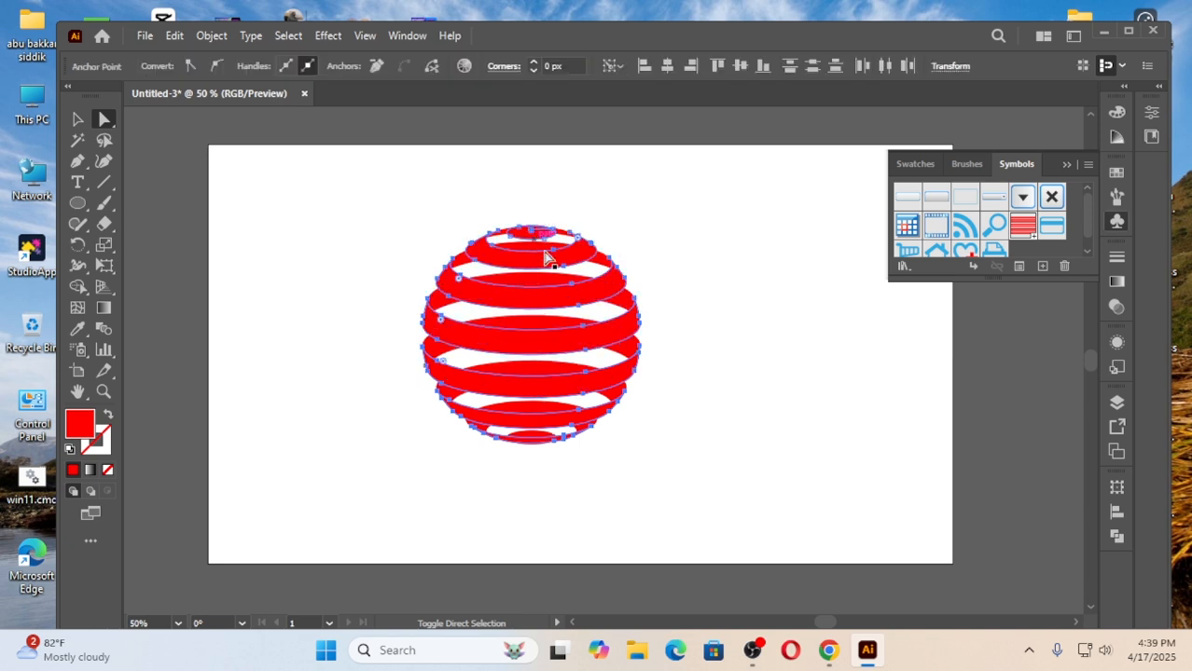
pyautogui.click(1118, 284)
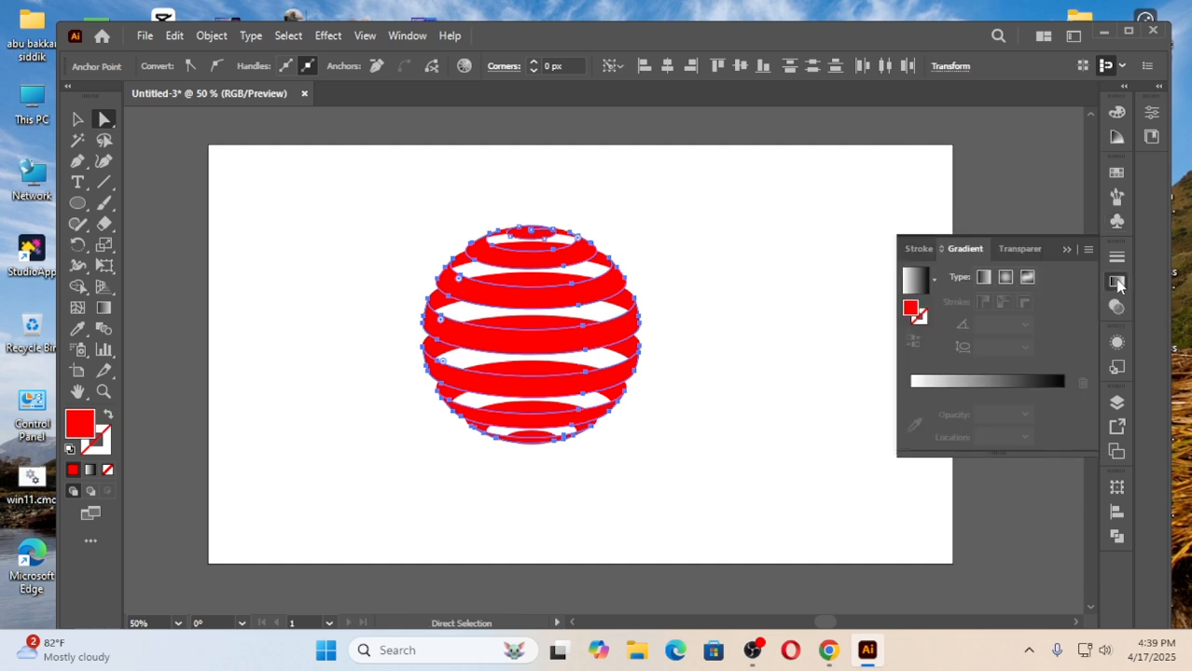
pyautogui.click(967, 391)
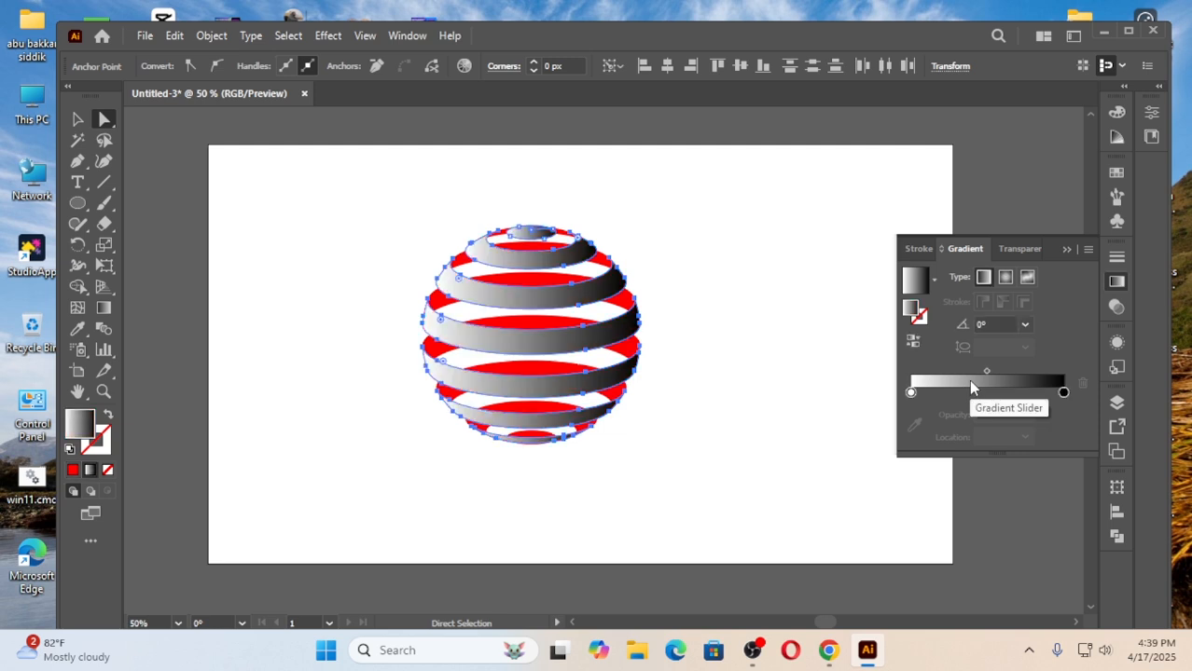
# Set the front stripes' gradient to run from a yellow start stop to a purple end stop.
pyautogui.doubleClick(910, 392)
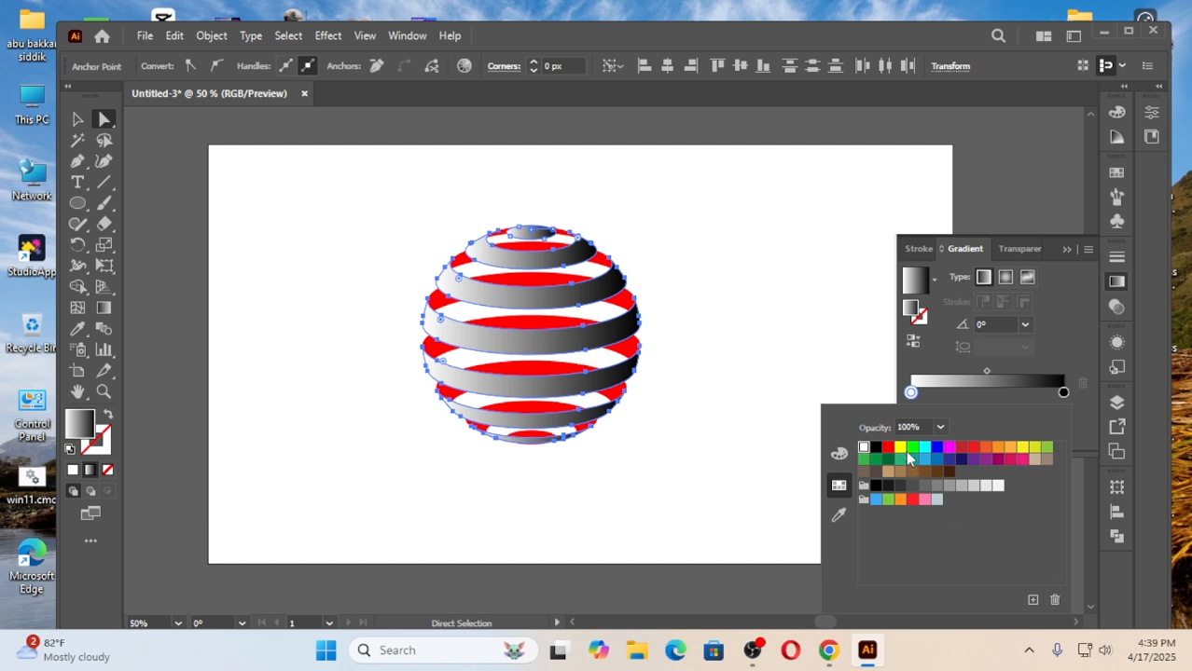
pyautogui.click(900, 448)
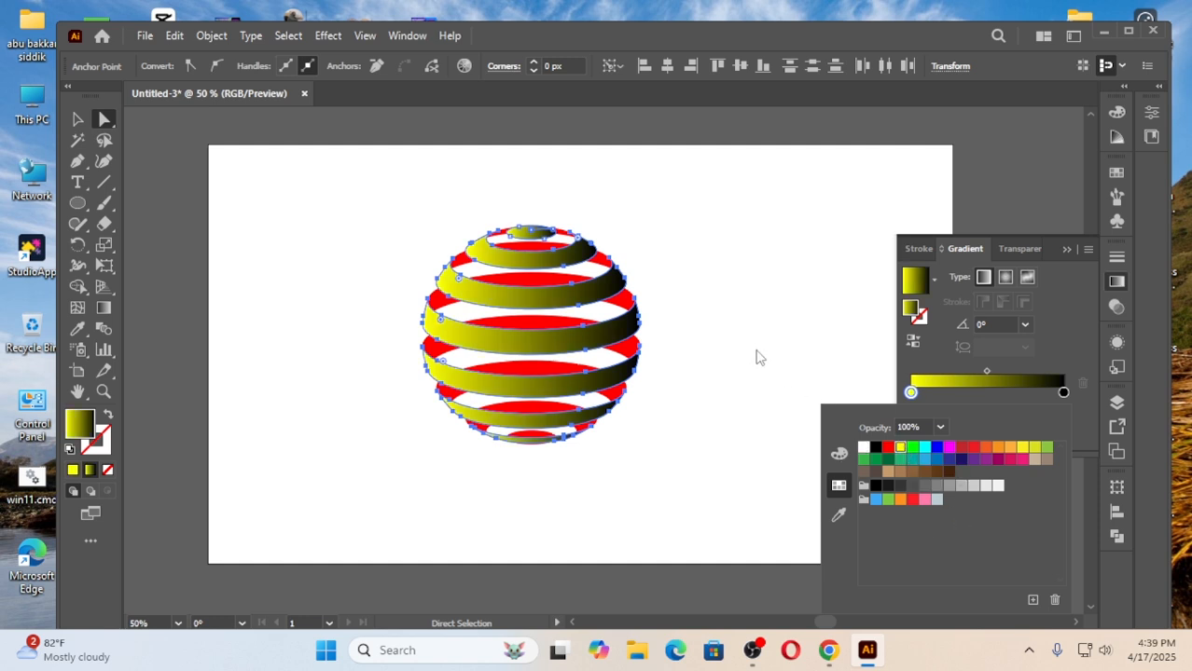
pyautogui.click(1064, 393)
pyautogui.doubleClick(1064, 393)
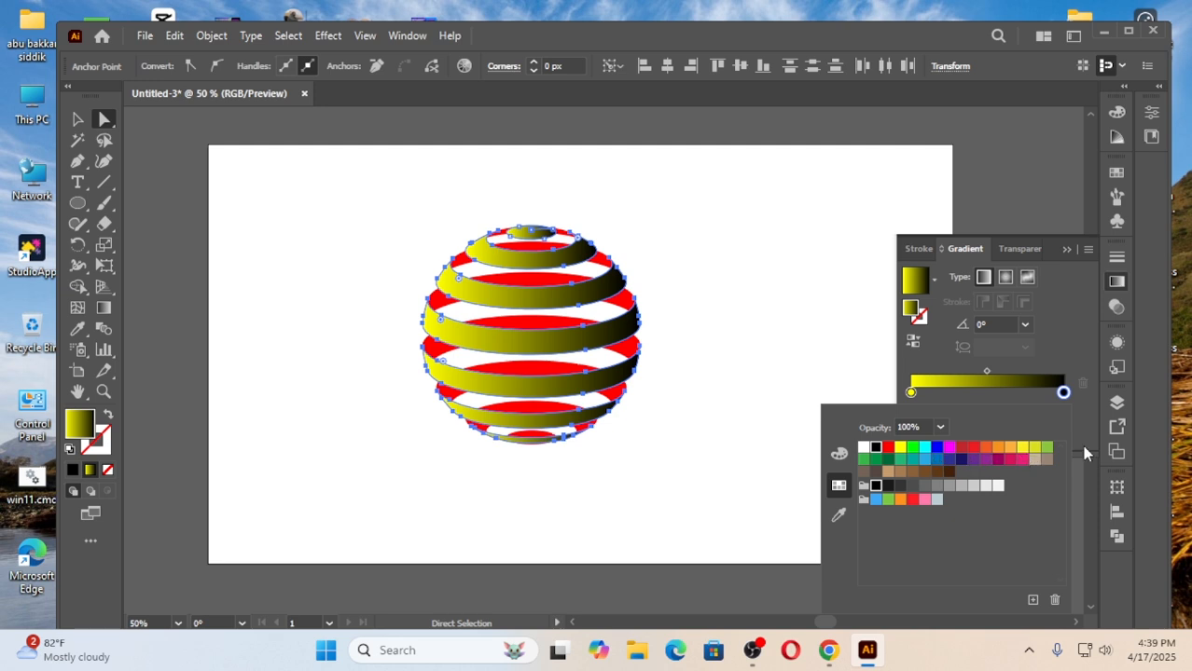
pyautogui.click(1045, 448)
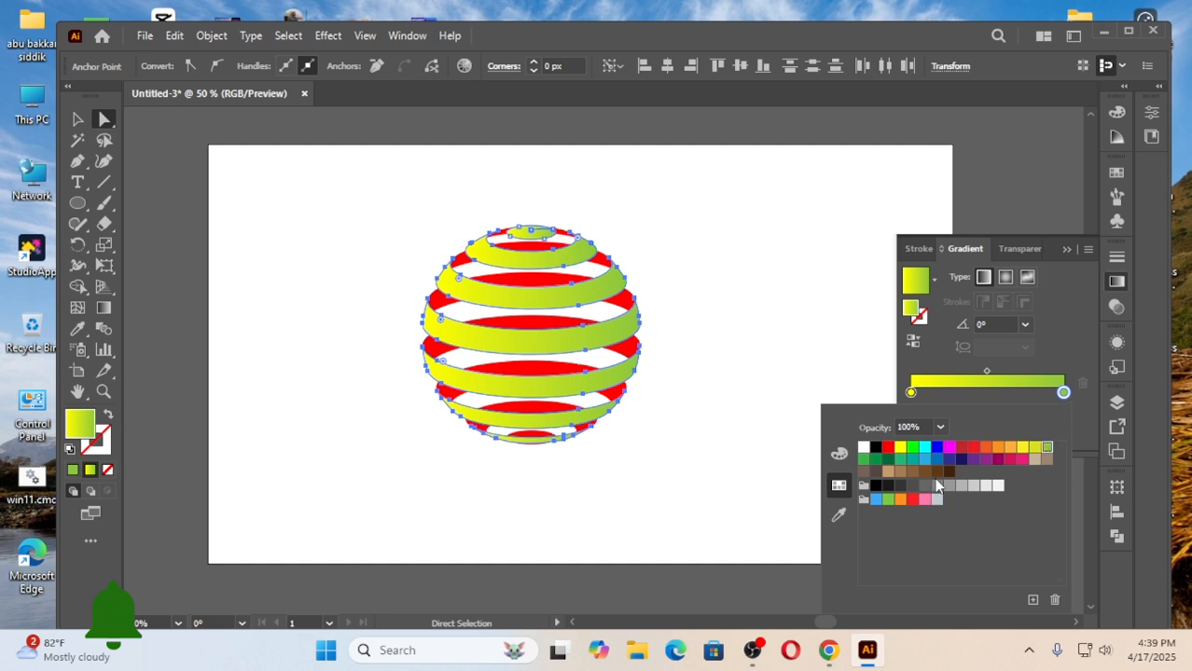
pyautogui.click(961, 459)
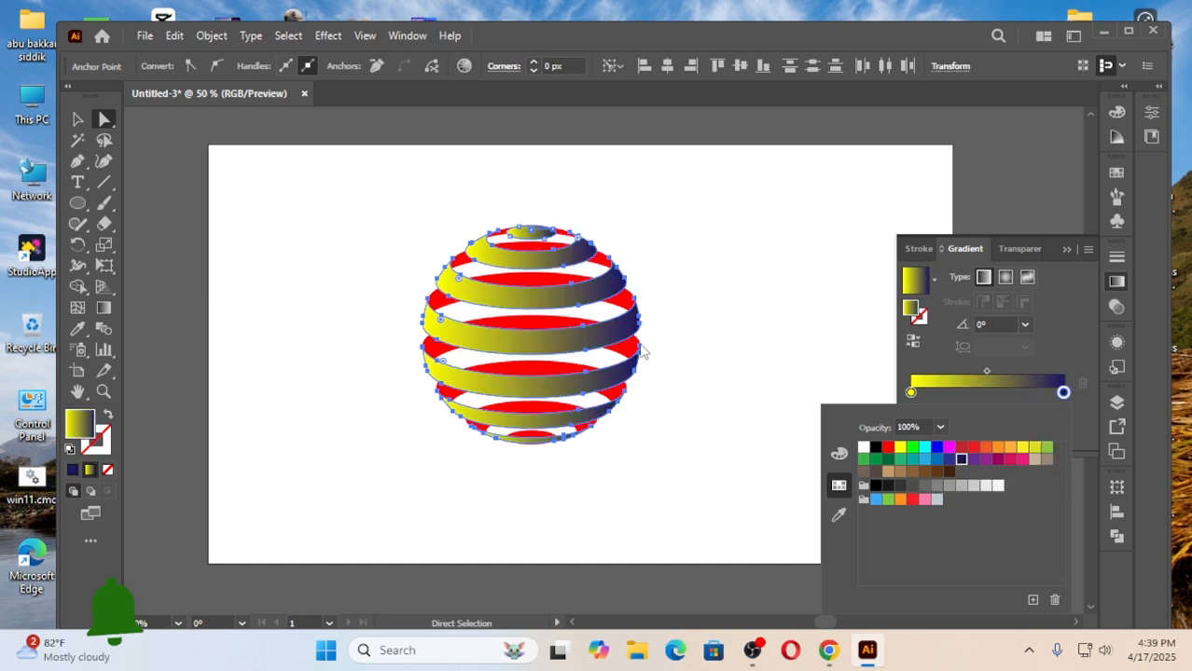
pyautogui.click(938, 460)
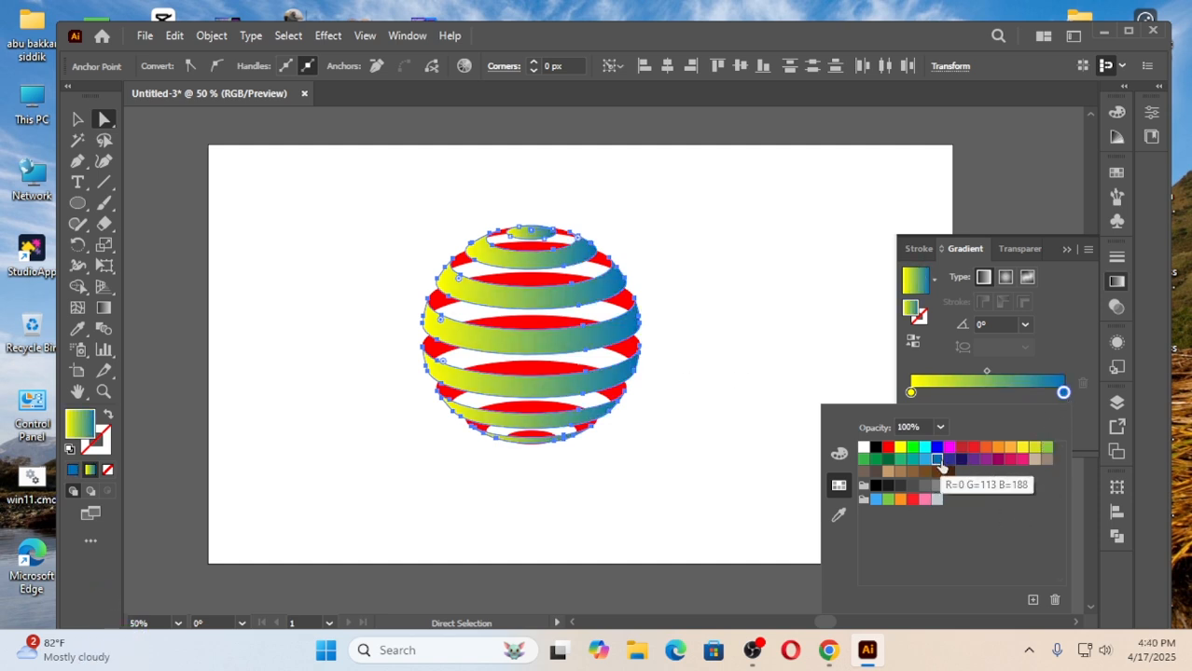
pyautogui.click(923, 502)
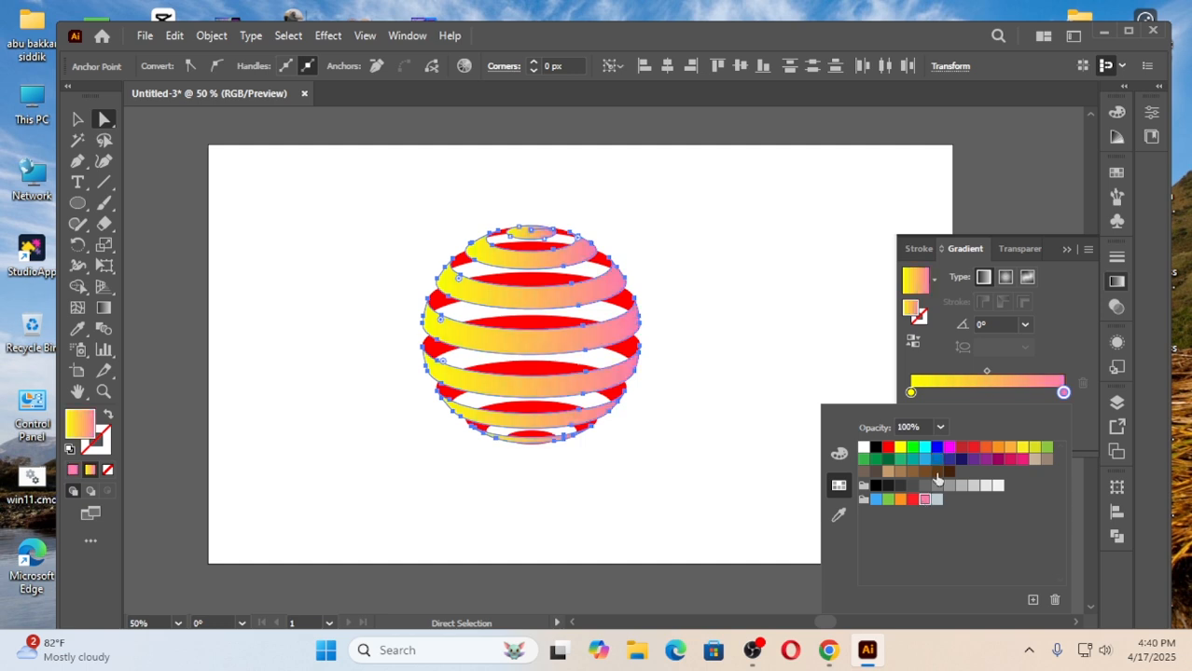
pyautogui.click(971, 460)
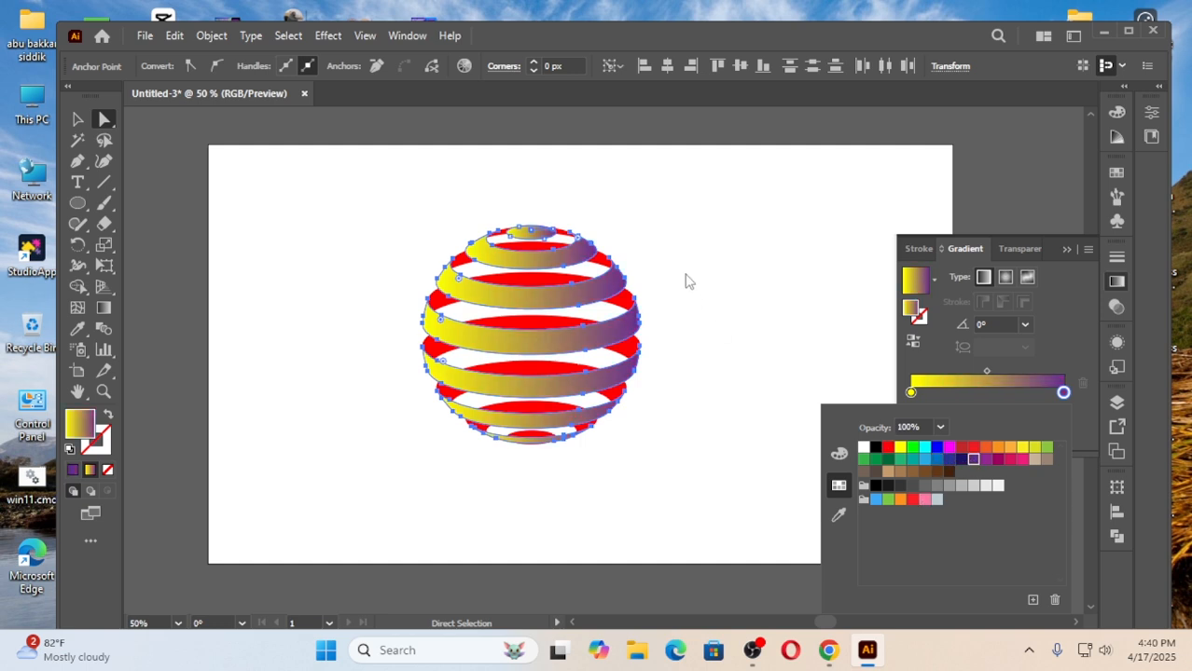
pyautogui.click(746, 297)
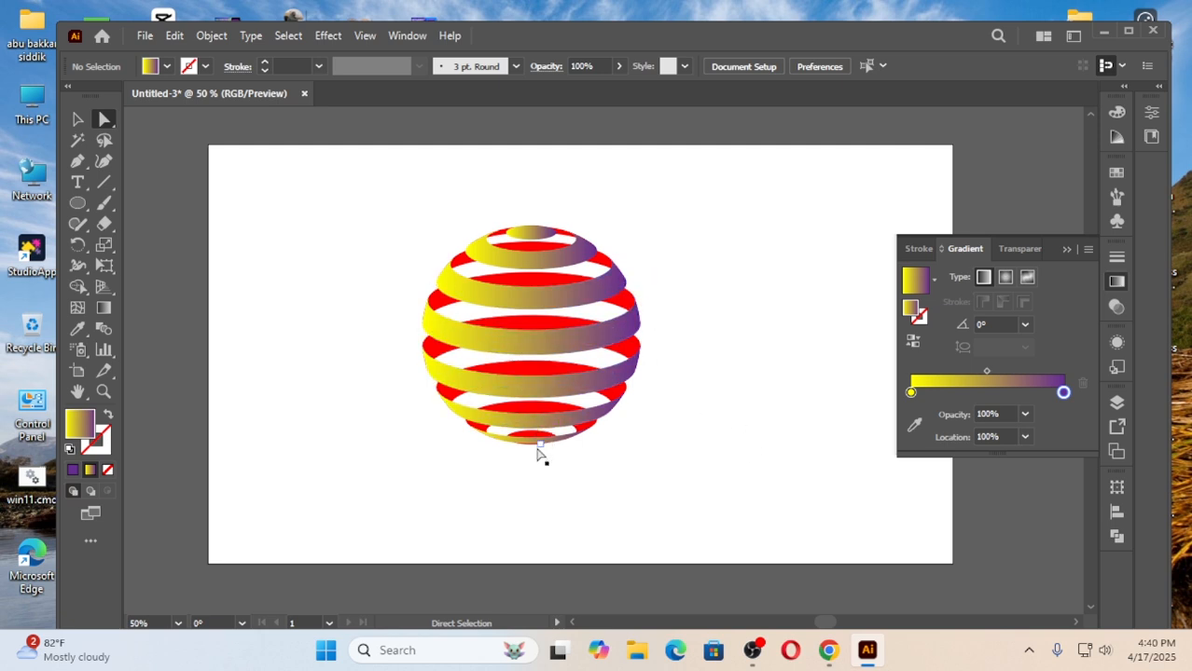
# Select the complete sphere with the Selection tool and group its stripes into one object.
pyautogui.moveTo(347, 211); pyautogui.dragTo(662, 474)
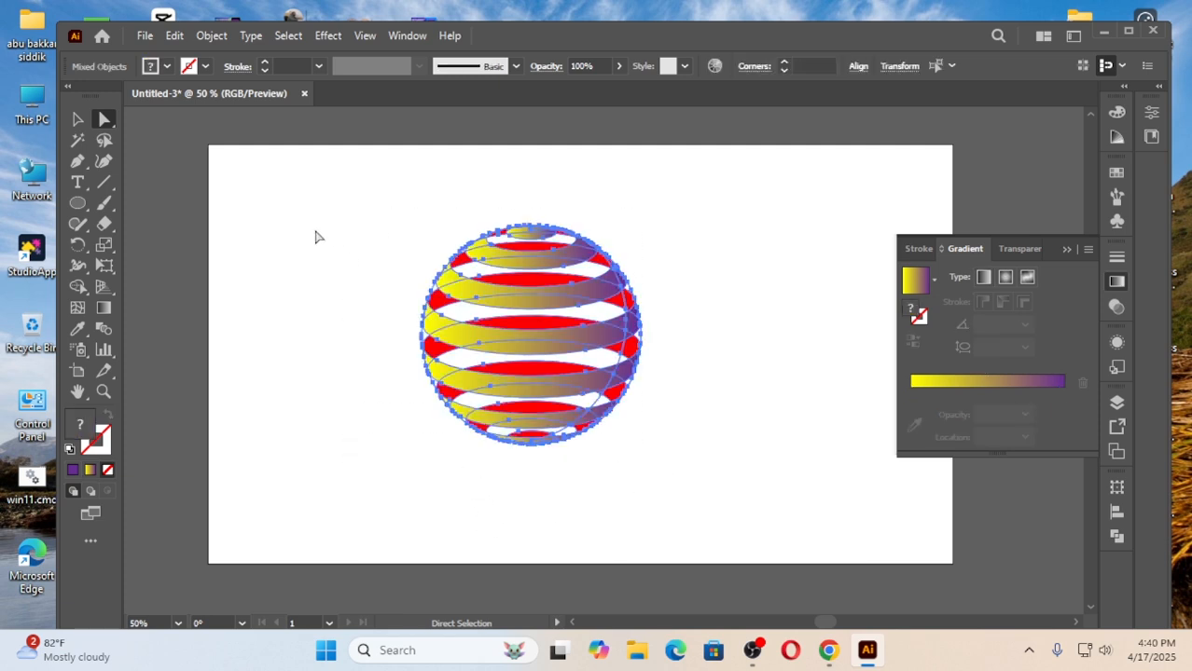
pyautogui.click(293, 237)
pyautogui.click(78, 121)
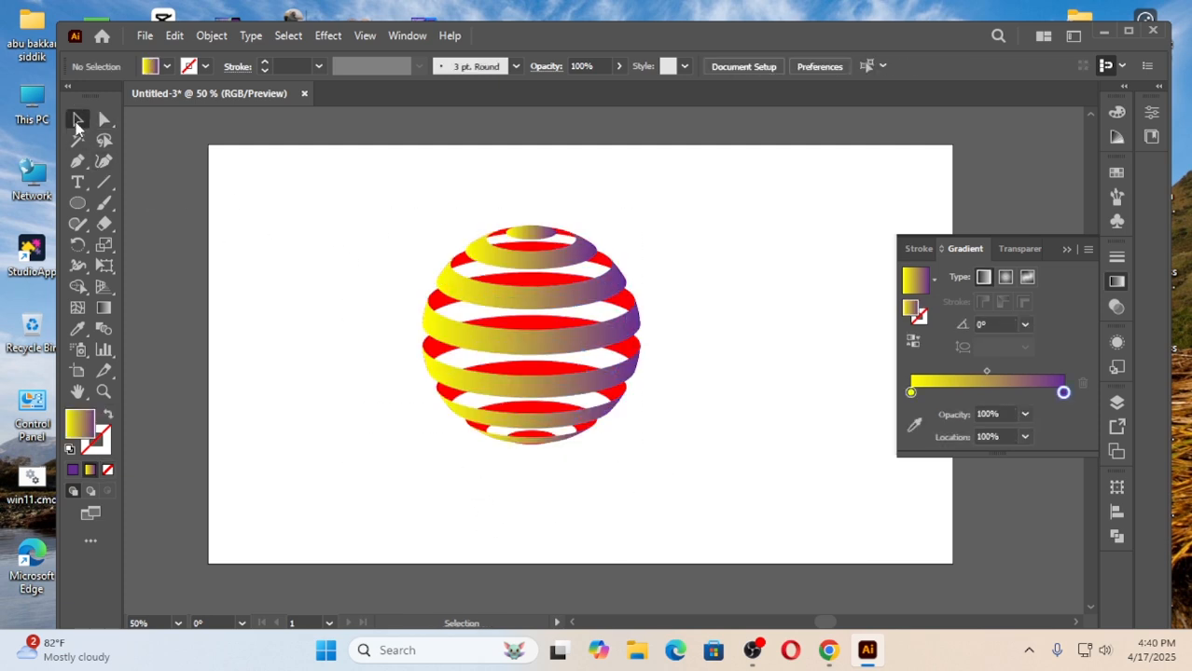
pyautogui.moveTo(359, 247); pyautogui.dragTo(627, 425)
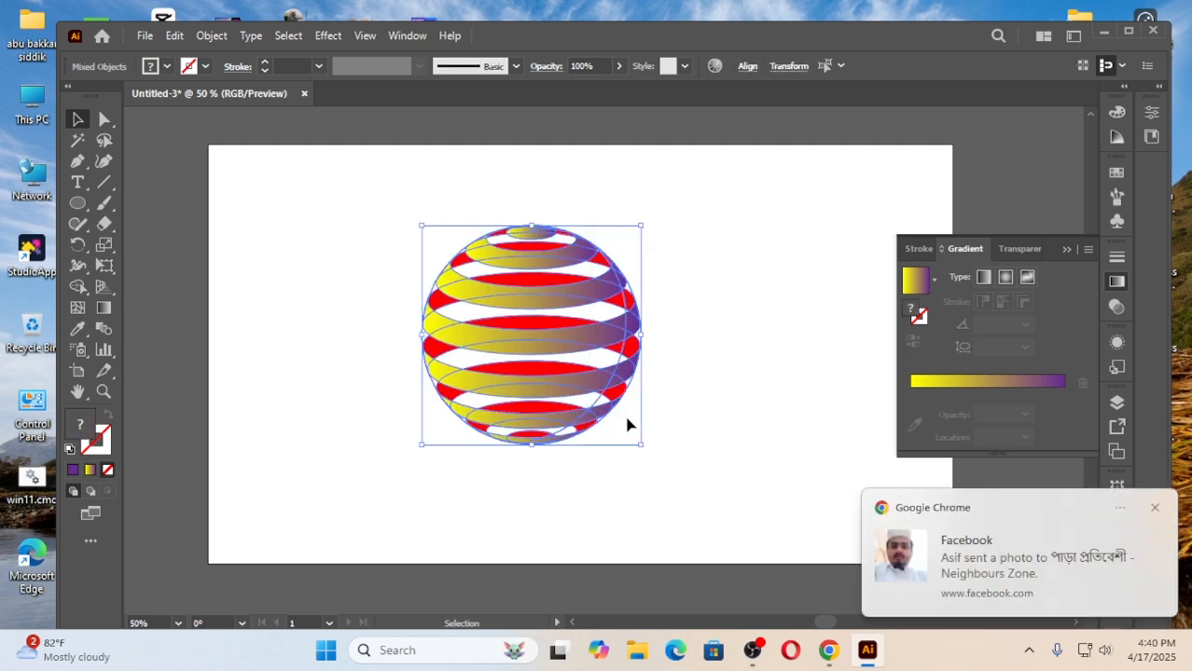
pyautogui.click(1155, 507)
pyautogui.click(314, 323)
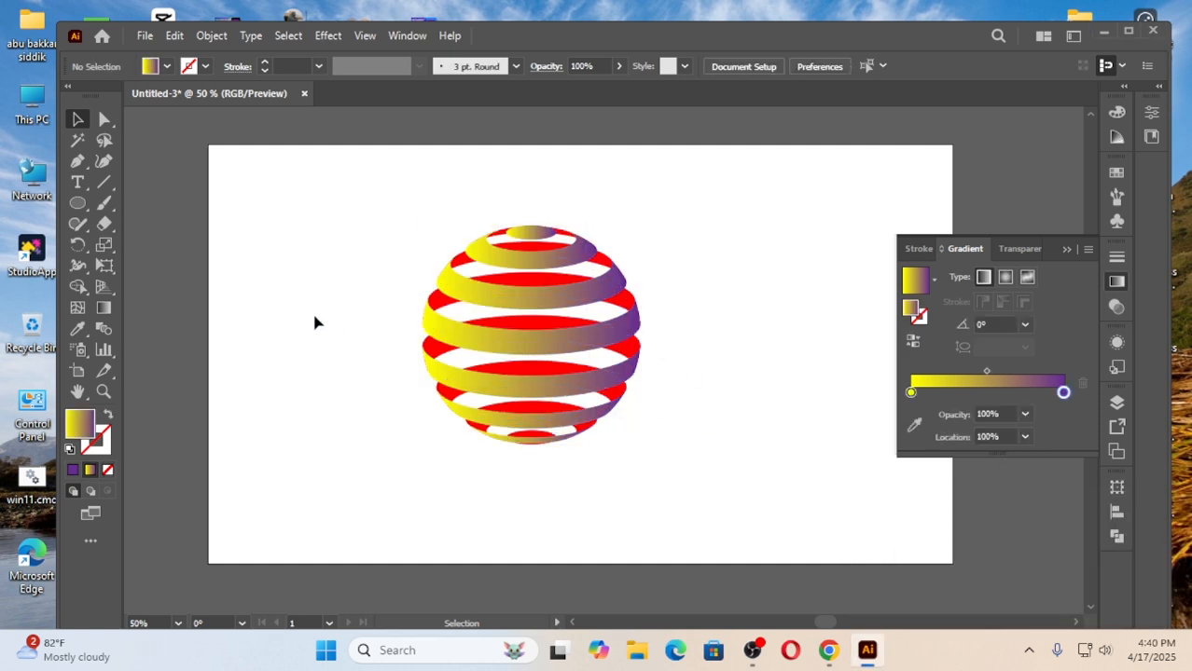
pyautogui.moveTo(324, 205); pyautogui.dragTo(617, 449)
pyautogui.rightClick(533, 347)
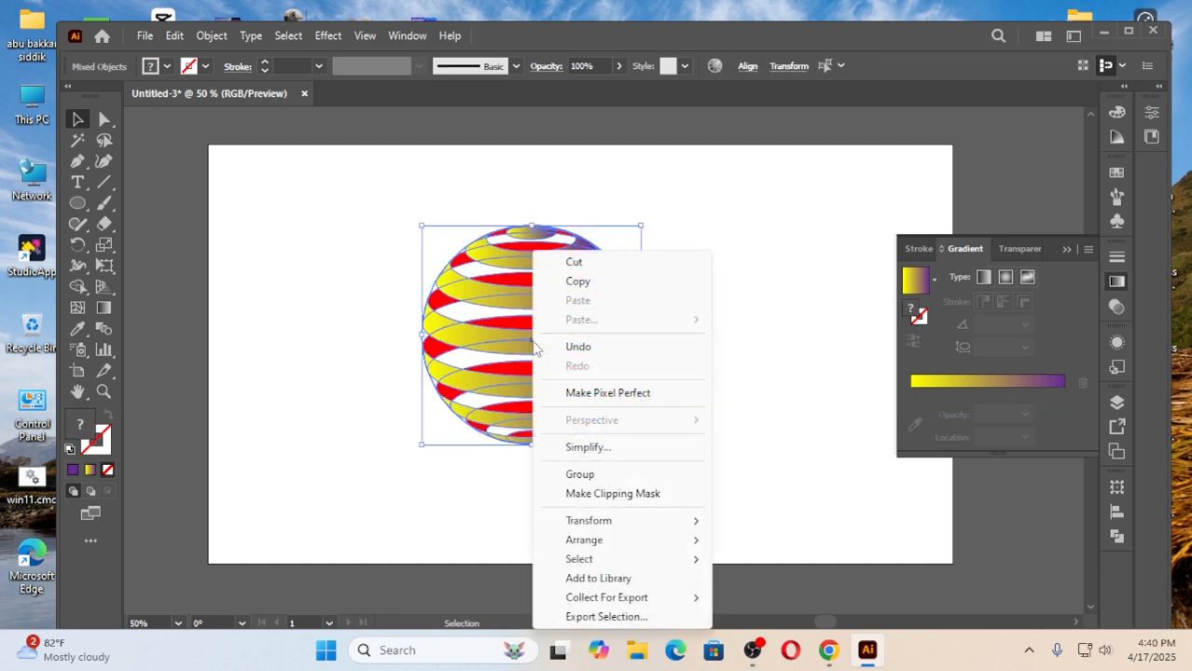
pyautogui.click(589, 476)
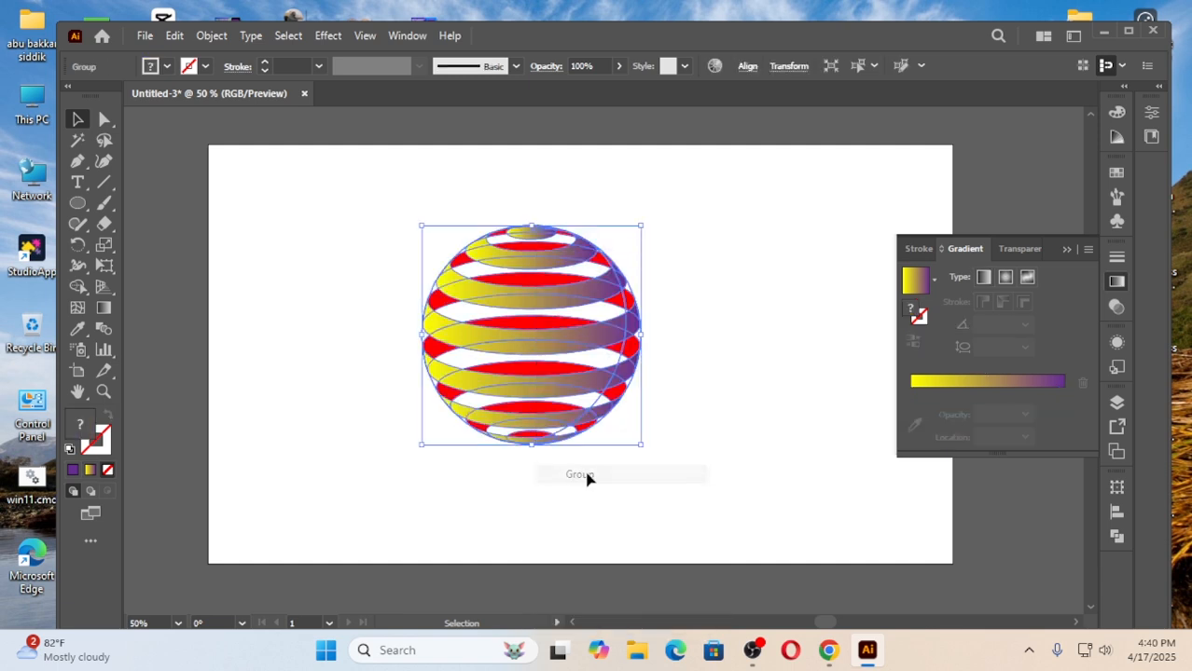
pyautogui.click(731, 351)
# Rotate the grouped sphere counterclockwise so its stripes slope up to the right, and collapse the gradient settings.
pyautogui.moveTo(346, 202); pyautogui.dragTo(466, 473)
pyautogui.click(361, 398)
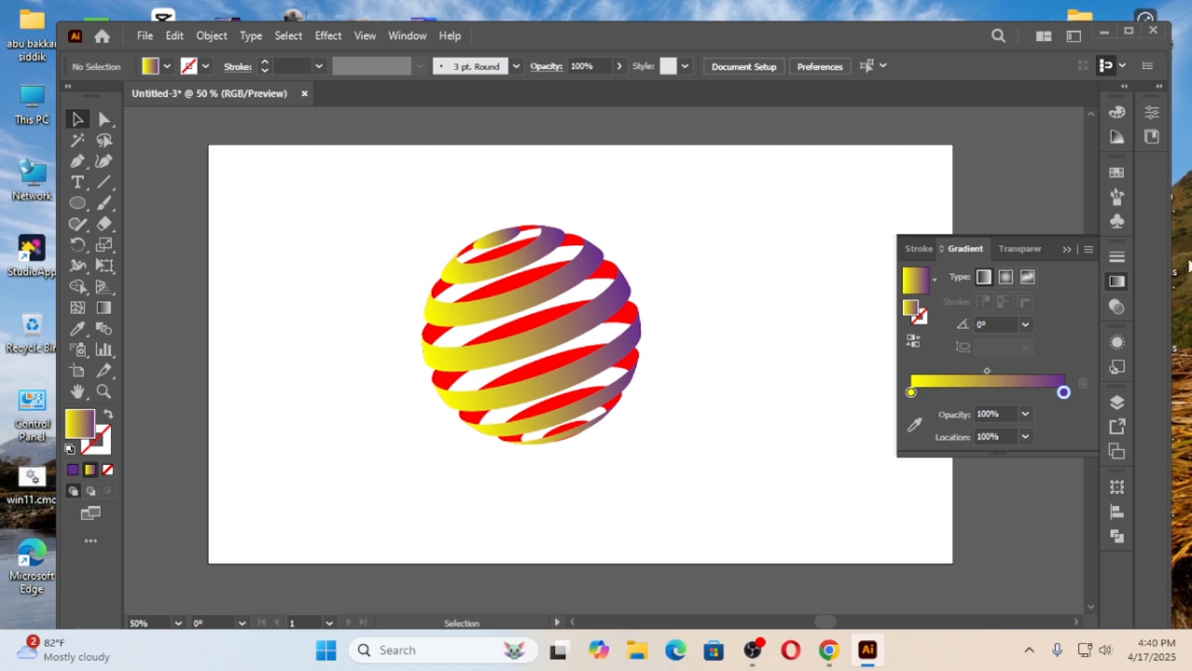
pyautogui.click(1065, 251)
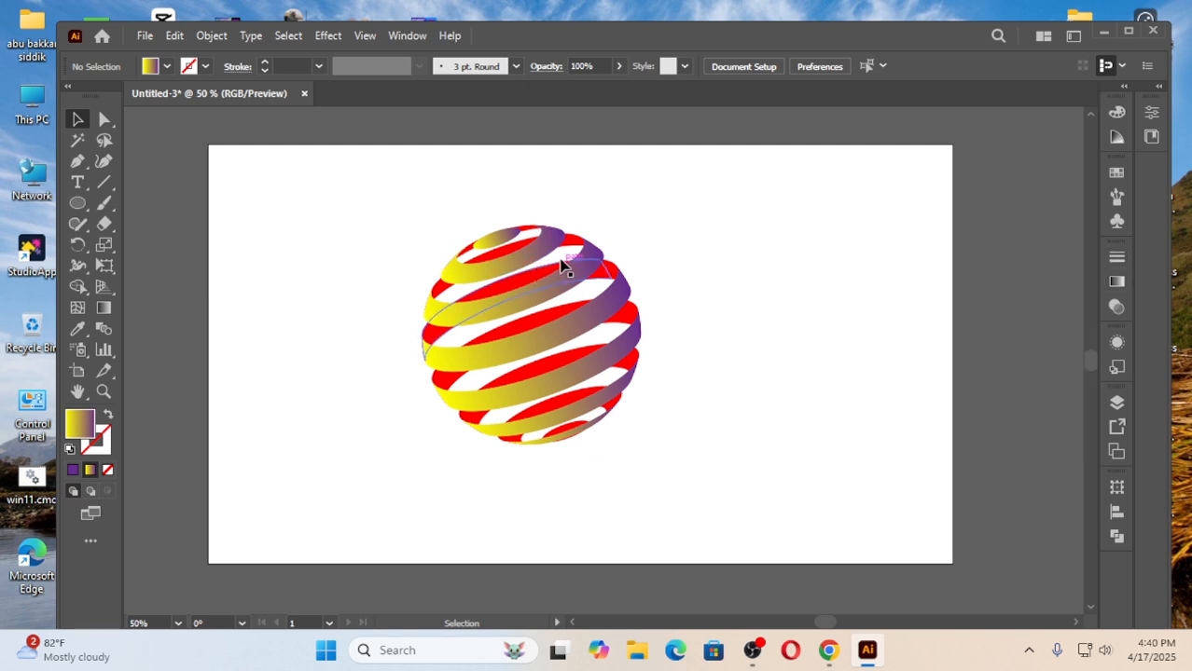